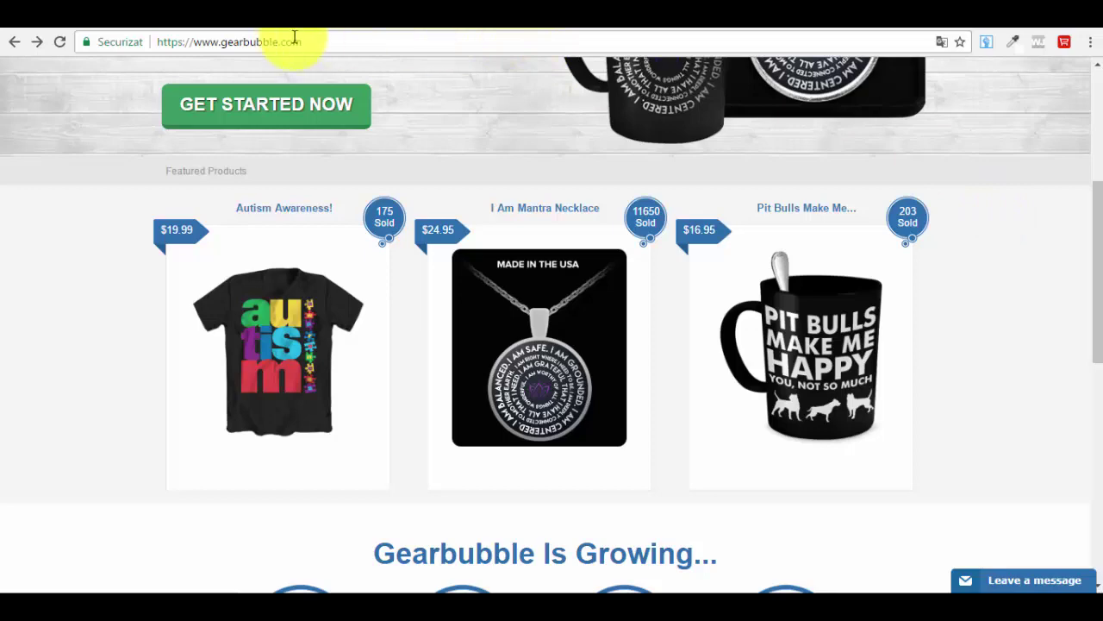
- Log in to the seller account with the prefilled credentials and the Remember me option enabled
{"action": "scroll", "coordinate": [525, 181], "scroll_direction": "up", "scroll_amount": 3}
{"action": "scroll", "coordinate": [525, 183], "scroll_direction": "up", "scroll_amount": 2}
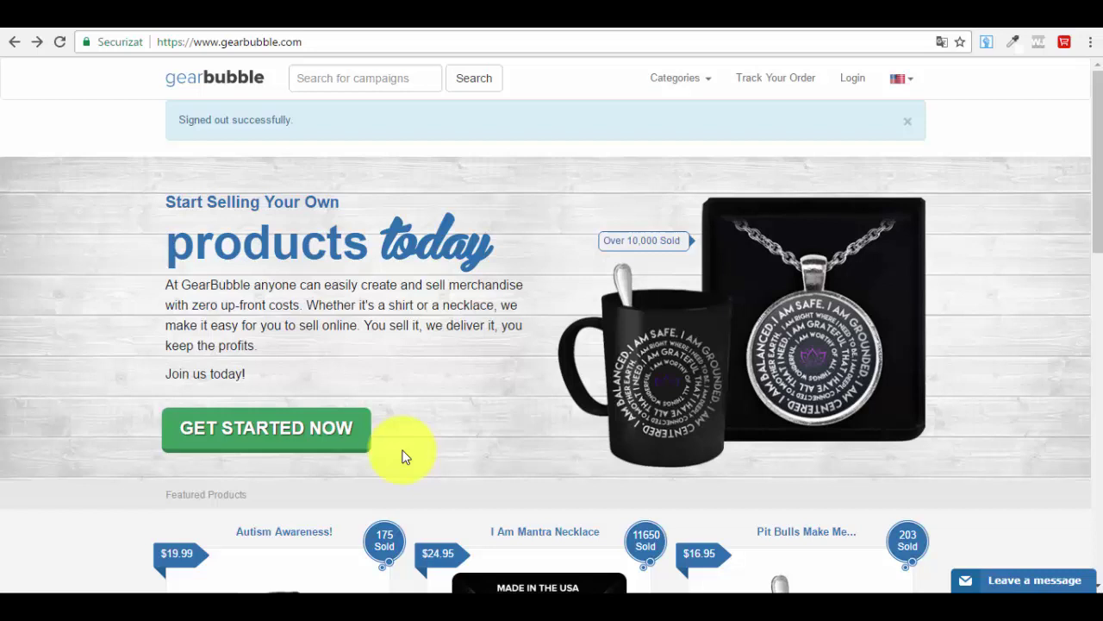
{"action": "left_click", "coordinate": [859, 83]}
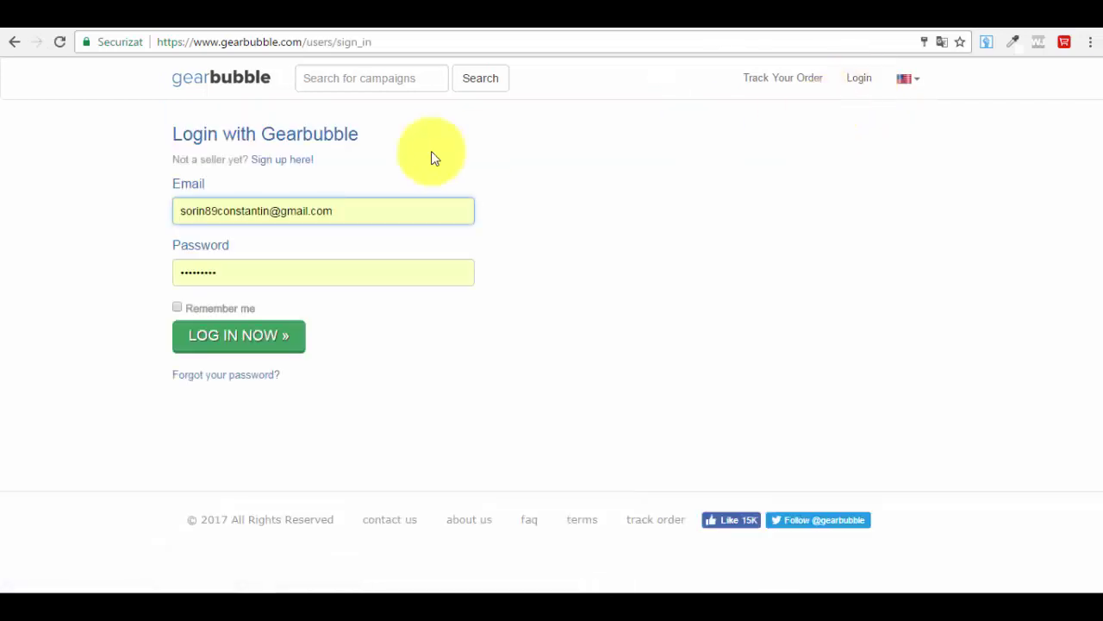
{"action": "left_click", "coordinate": [176, 309]}
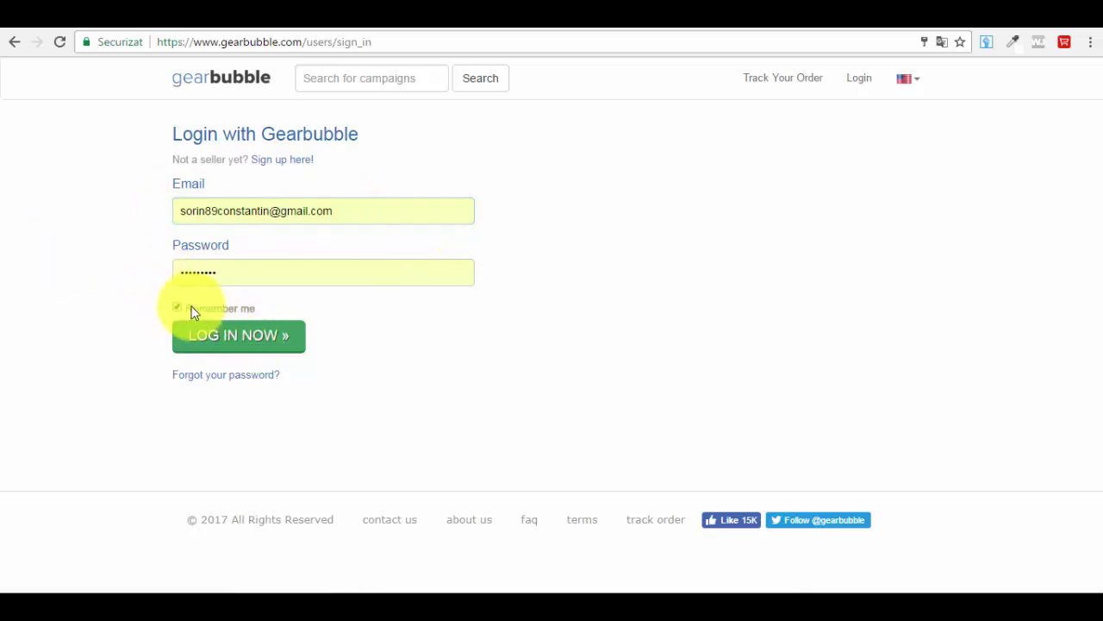
{"action": "left_click", "coordinate": [276, 345]}
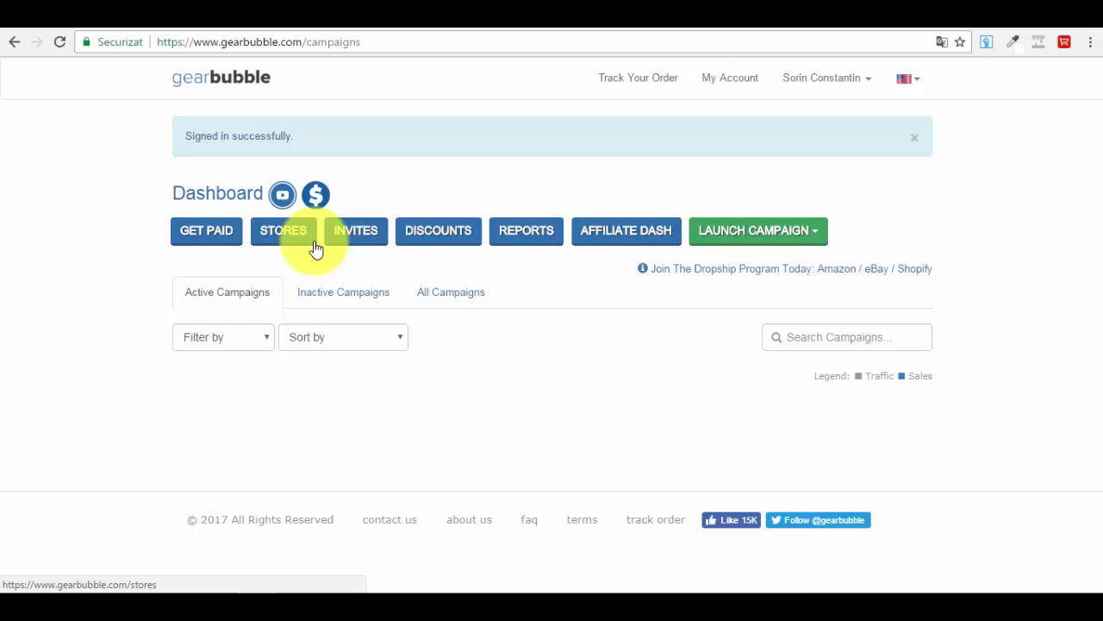
- Launch a Traditional campaign, look through the product types, and continue to the design stage with the Coffee Mug
{"action": "left_click", "coordinate": [795, 239]}
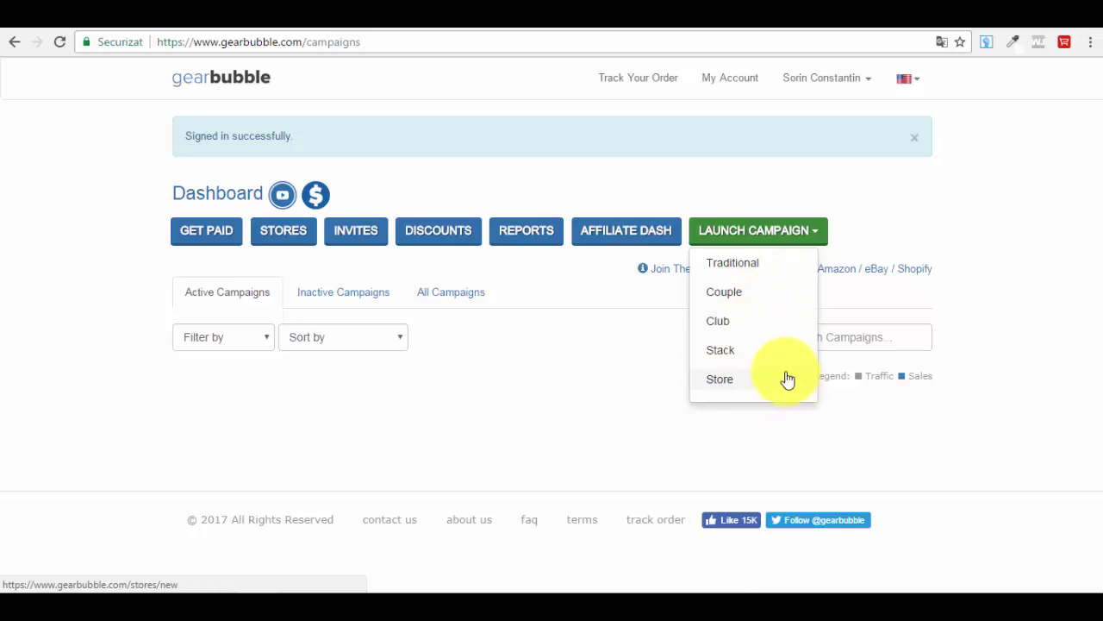
{"action": "left_click", "coordinate": [773, 269]}
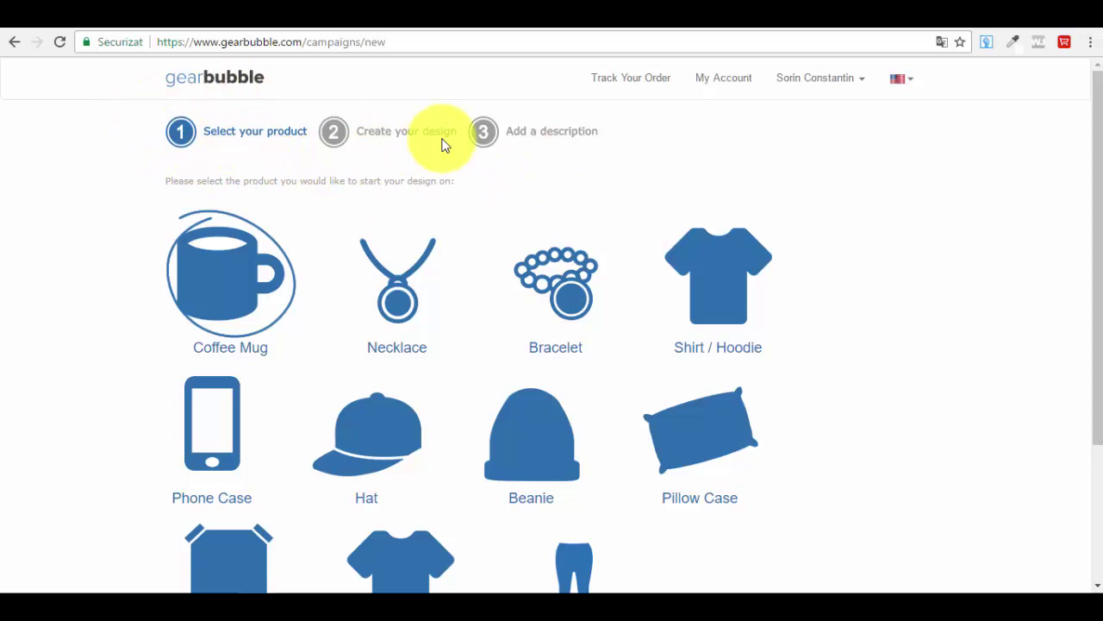
{"action": "scroll", "coordinate": [60, 167], "scroll_direction": "down", "scroll_amount": 2}
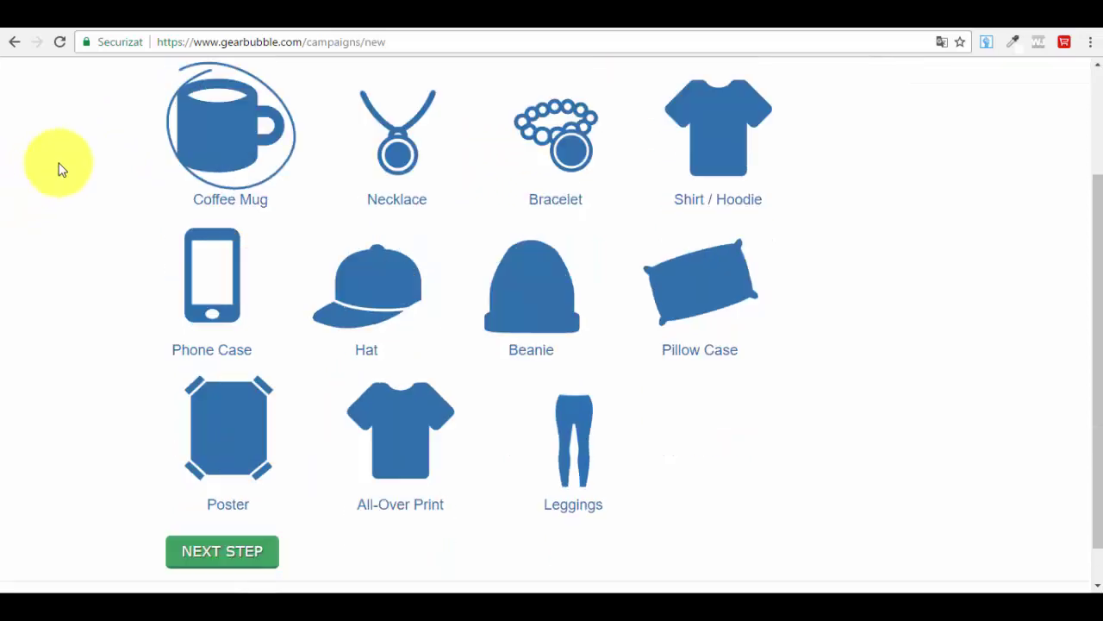
{"action": "scroll", "coordinate": [91, 130], "scroll_direction": "up", "scroll_amount": 1}
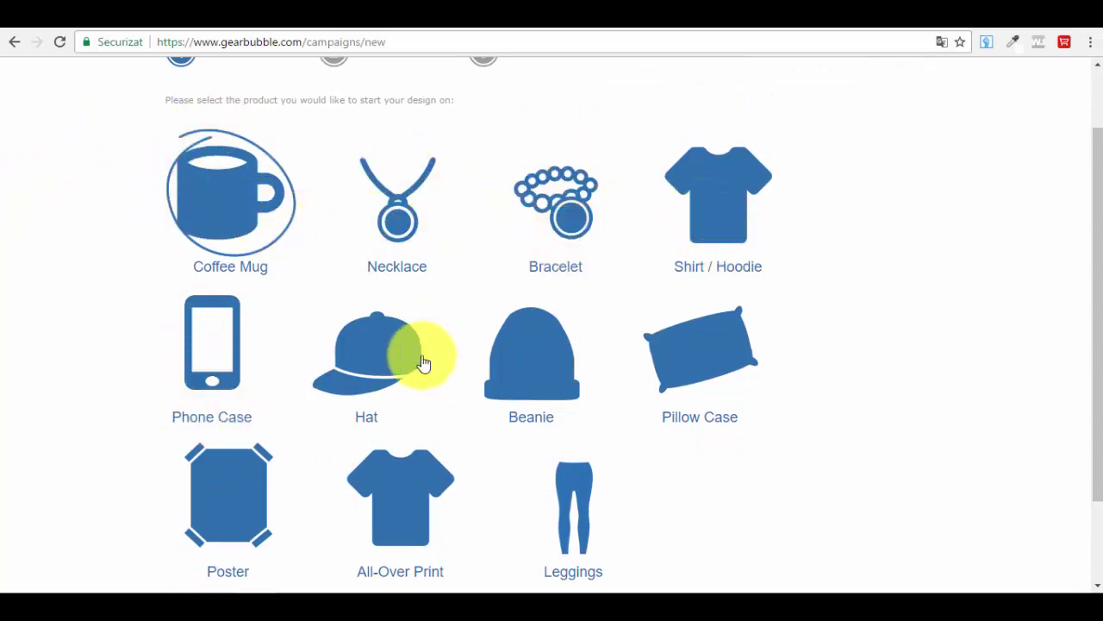
{"action": "scroll", "coordinate": [285, 422], "scroll_direction": "down", "scroll_amount": 1}
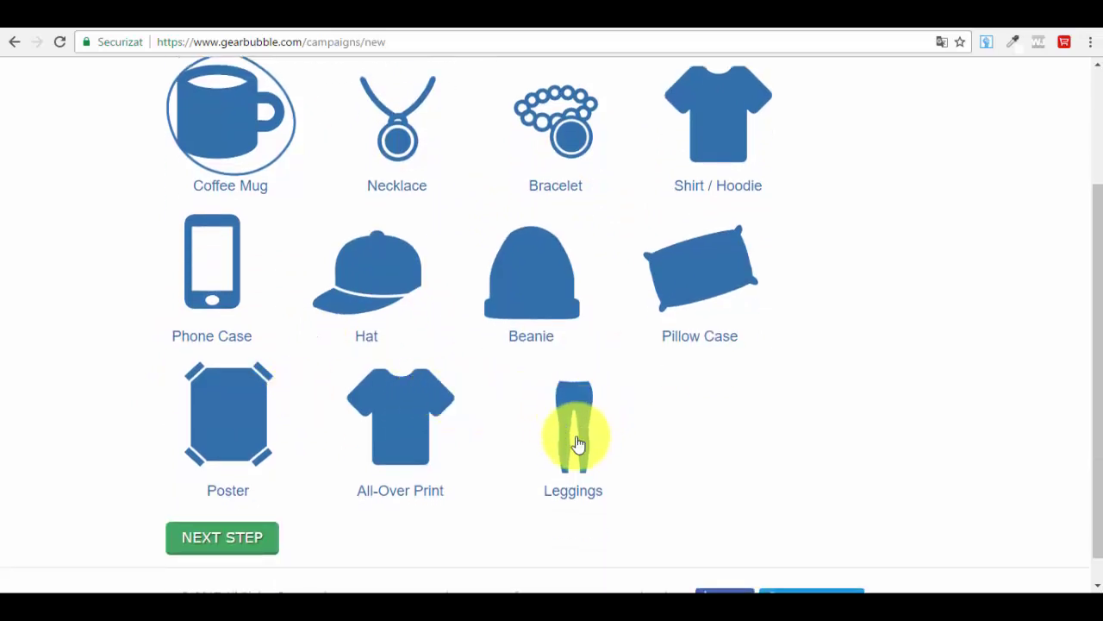
{"action": "scroll", "coordinate": [579, 465], "scroll_direction": "up", "scroll_amount": 1}
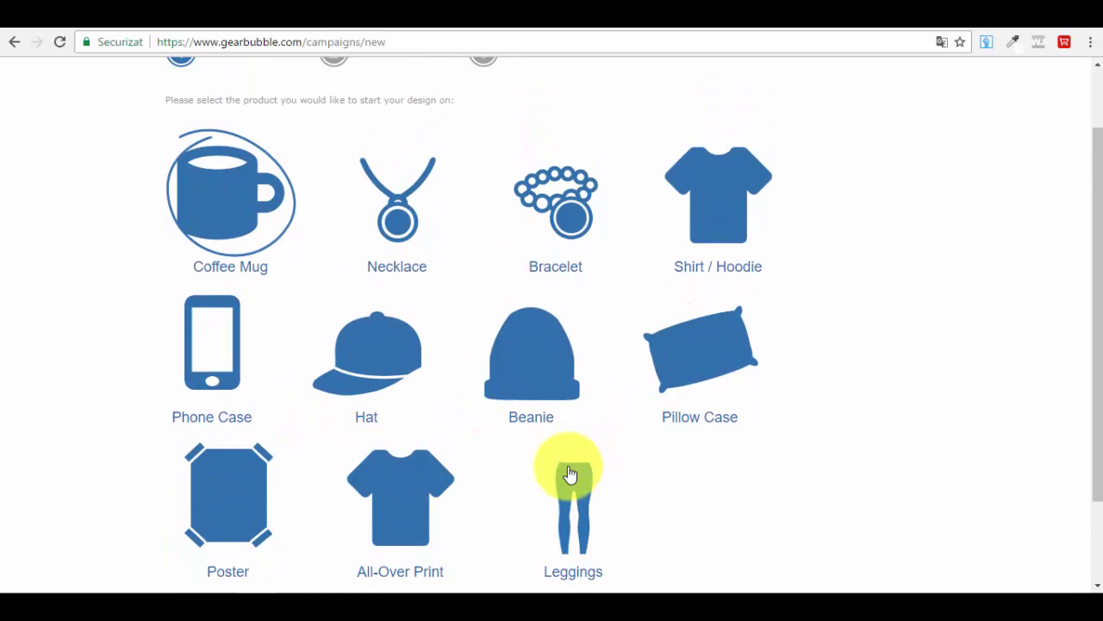
{"action": "scroll", "coordinate": [569, 475], "scroll_direction": "up", "scroll_amount": 1}
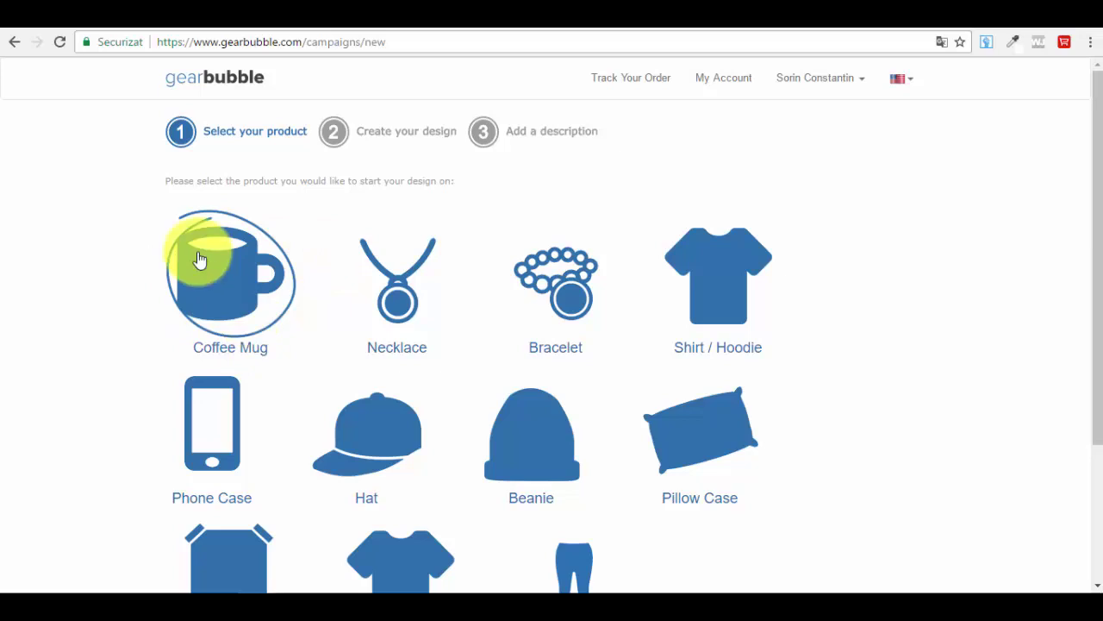
{"action": "scroll", "coordinate": [759, 319], "scroll_direction": "down", "scroll_amount": 1}
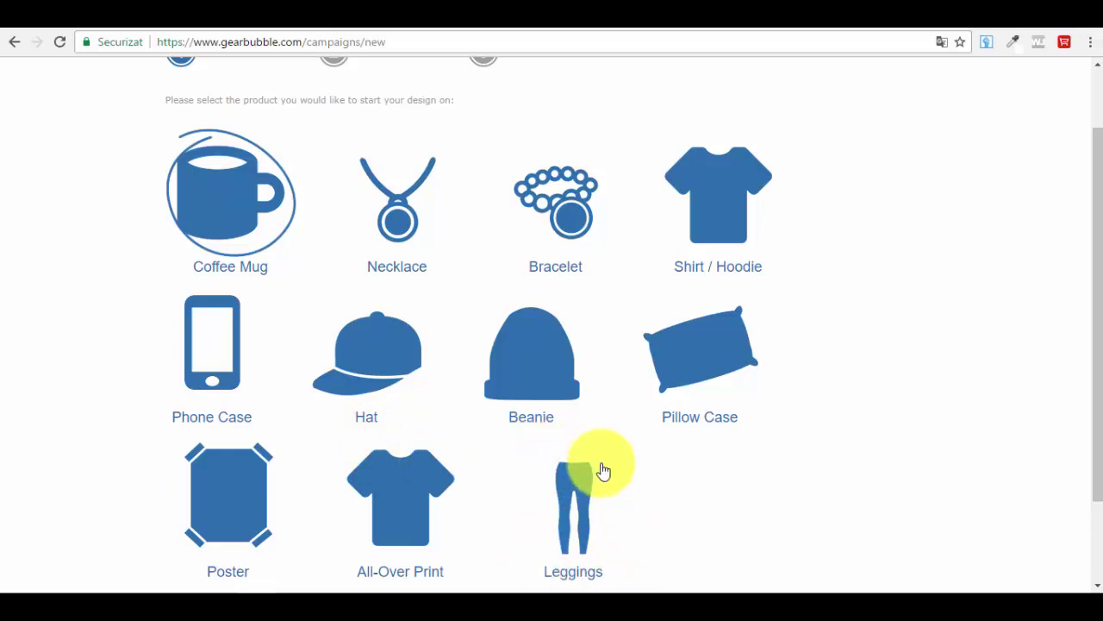
{"action": "scroll", "coordinate": [604, 470], "scroll_direction": "up", "scroll_amount": 1}
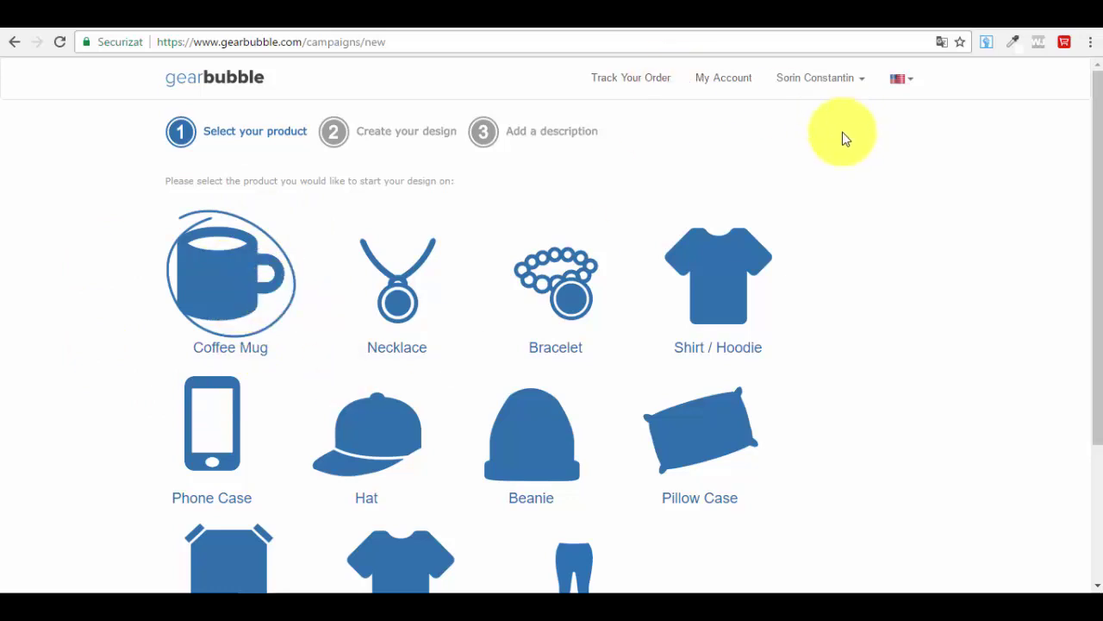
{"action": "scroll", "coordinate": [272, 345], "scroll_direction": "down", "scroll_amount": 3}
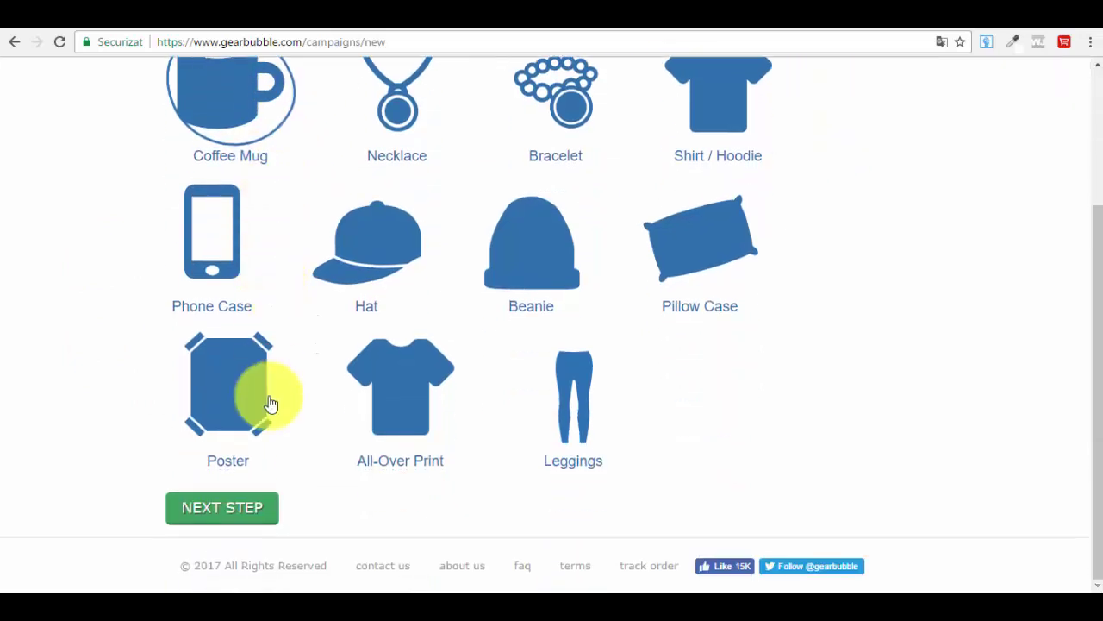
{"action": "left_click", "coordinate": [233, 511]}
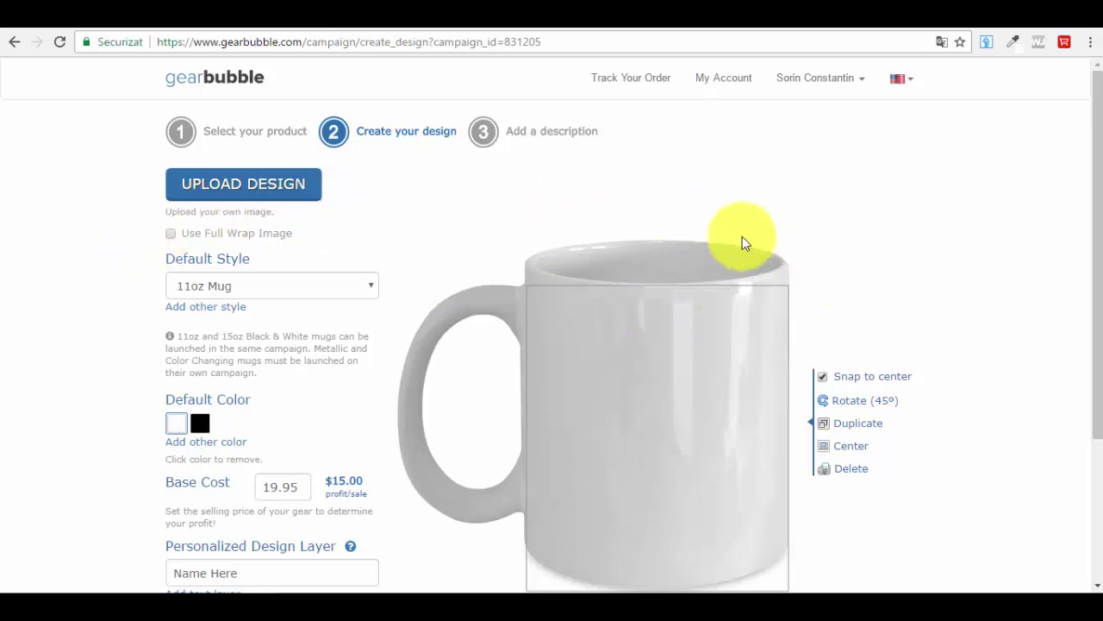
- Try the full wrap image option for the mug and return to the standard design view
{"action": "left_click", "coordinate": [172, 234]}
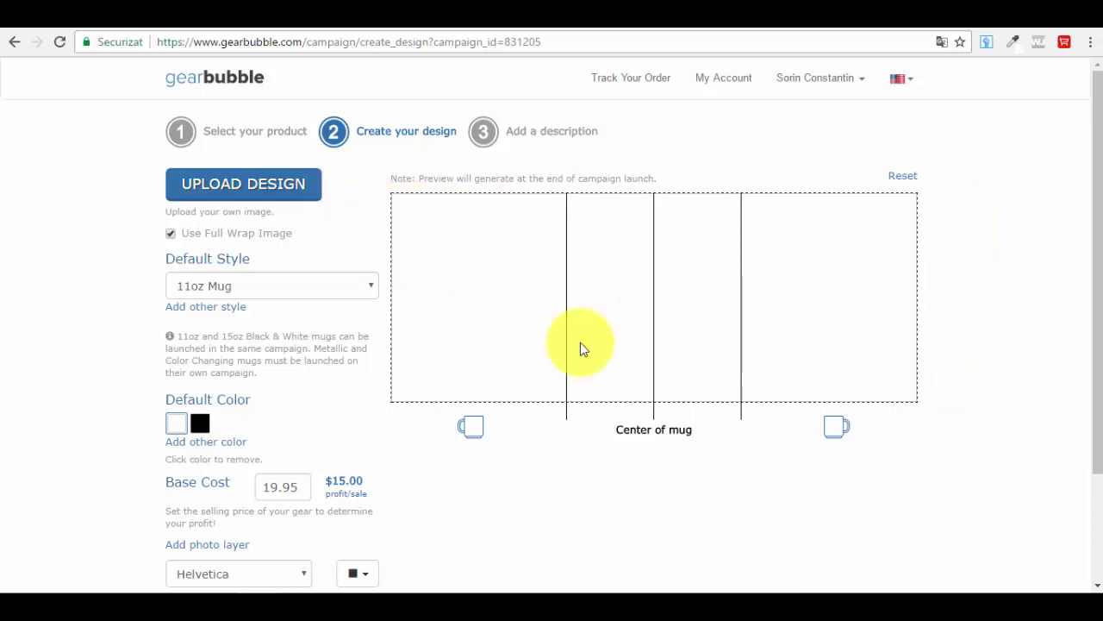
{"action": "left_click", "coordinate": [169, 231]}
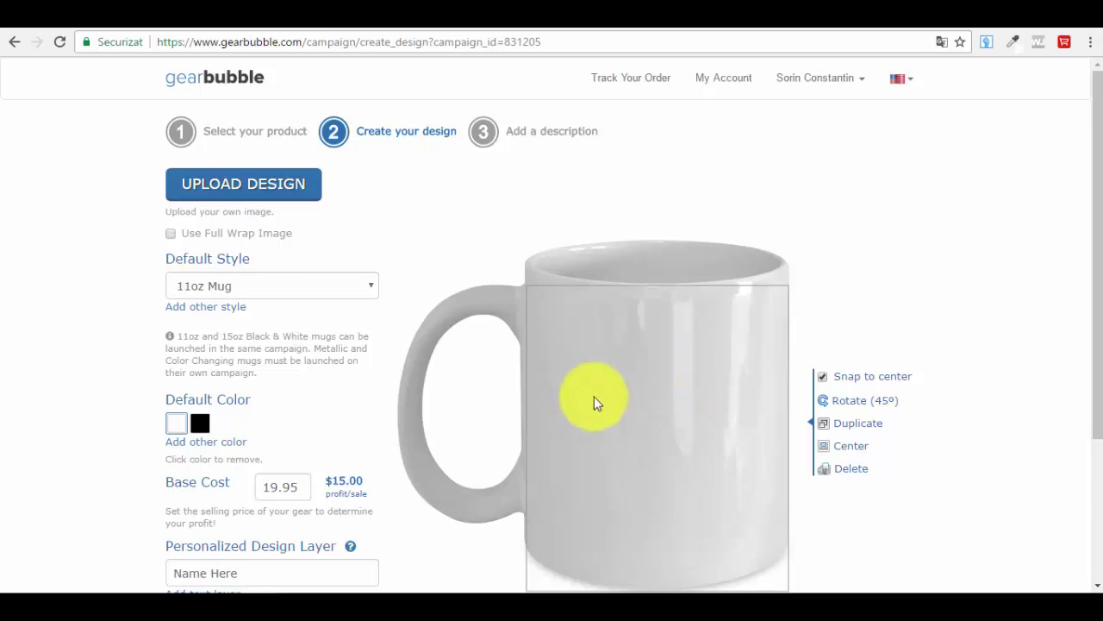
{"action": "left_click", "coordinate": [170, 233]}
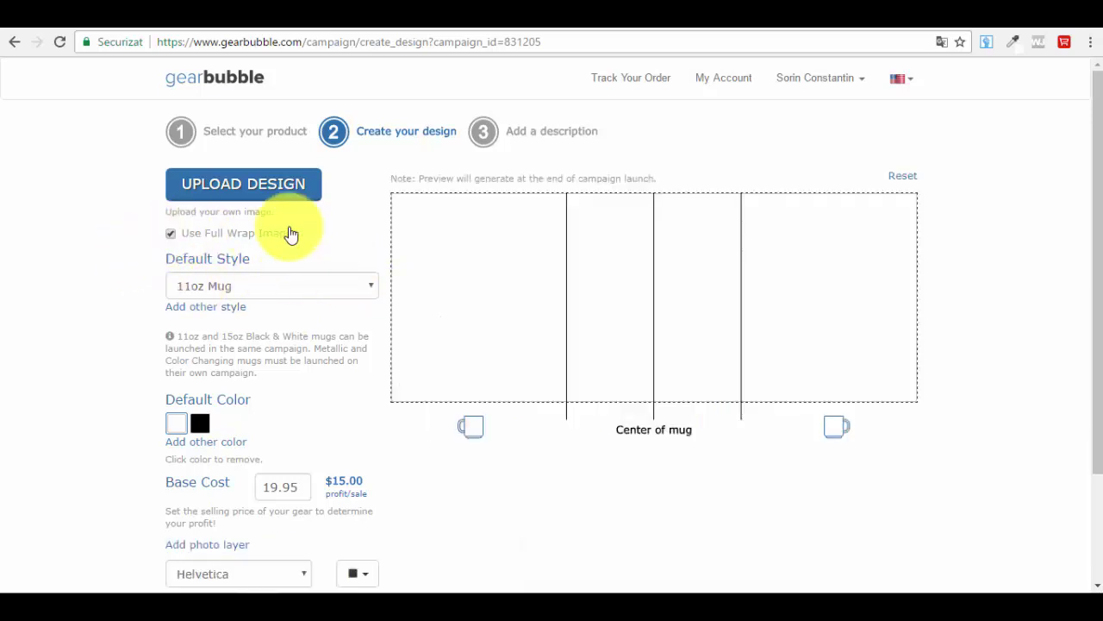
{"action": "left_click", "coordinate": [171, 232]}
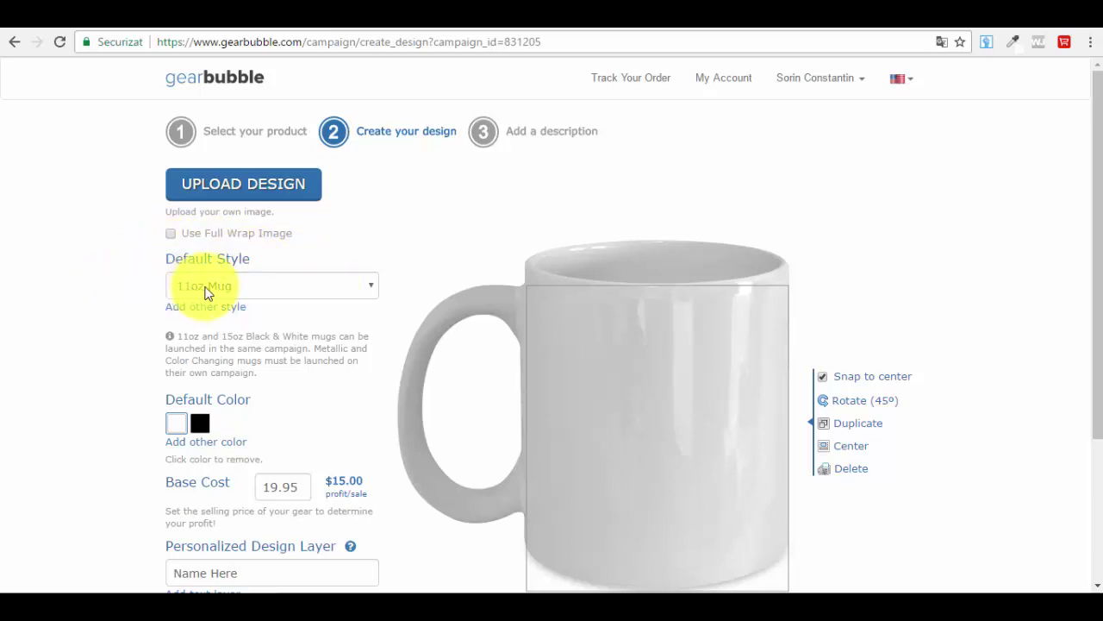
- Try the Color Changing Mug as the default style and return to the 11oz Mug
{"action": "left_click", "coordinate": [307, 288]}
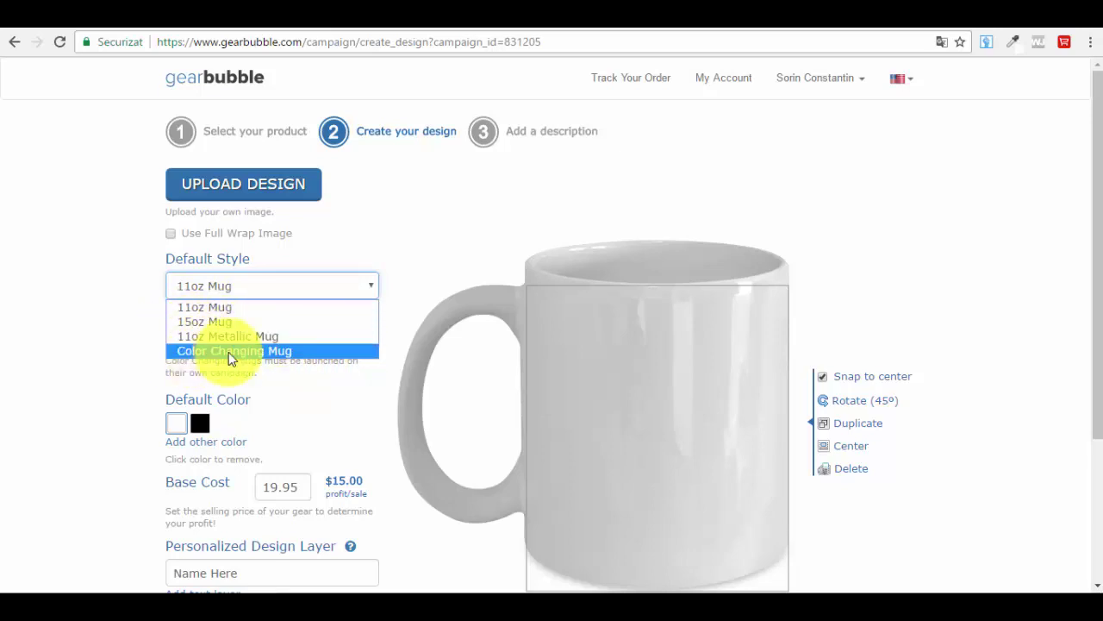
{"action": "left_click", "coordinate": [287, 352]}
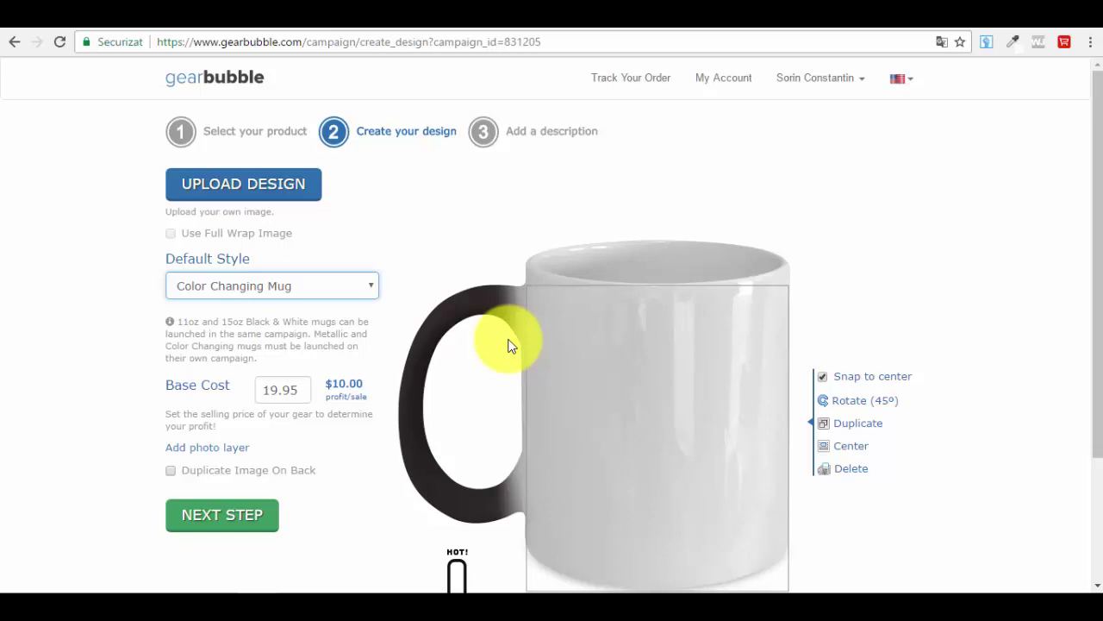
{"action": "left_click", "coordinate": [251, 287]}
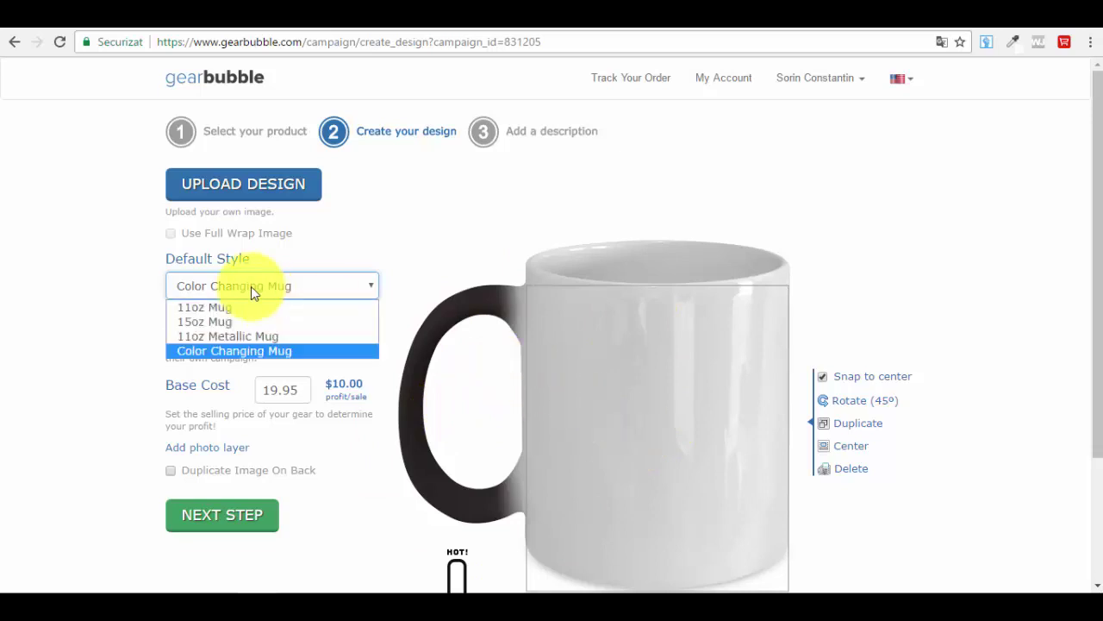
{"action": "left_click", "coordinate": [261, 309]}
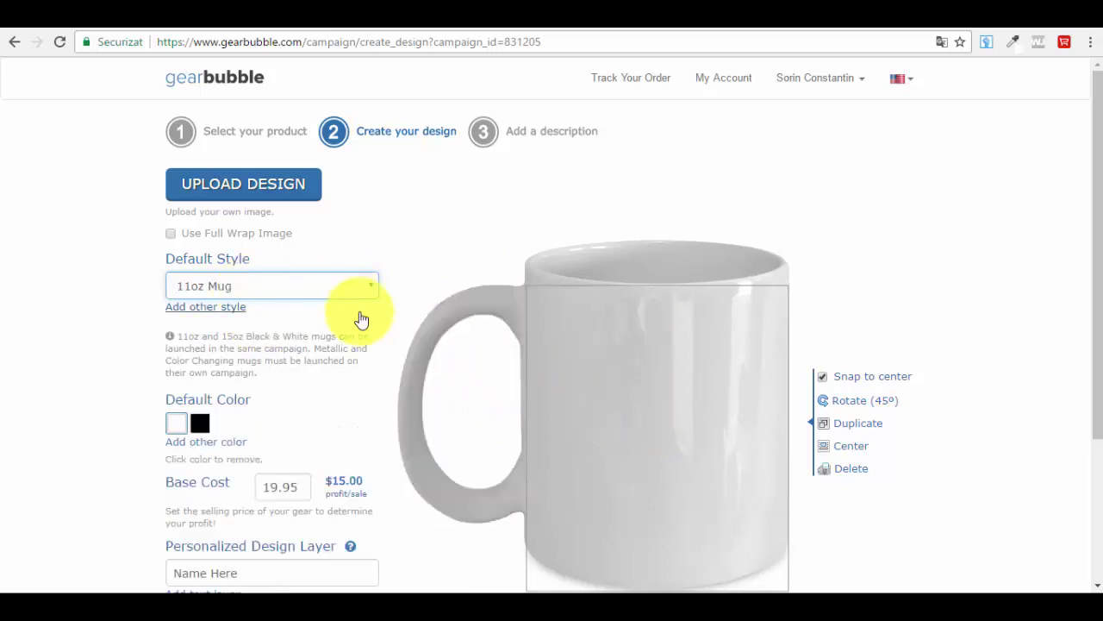
- Try black as the mug's default color and switch it back to white
{"action": "scroll", "coordinate": [203, 430], "scroll_direction": "down", "scroll_amount": 1}
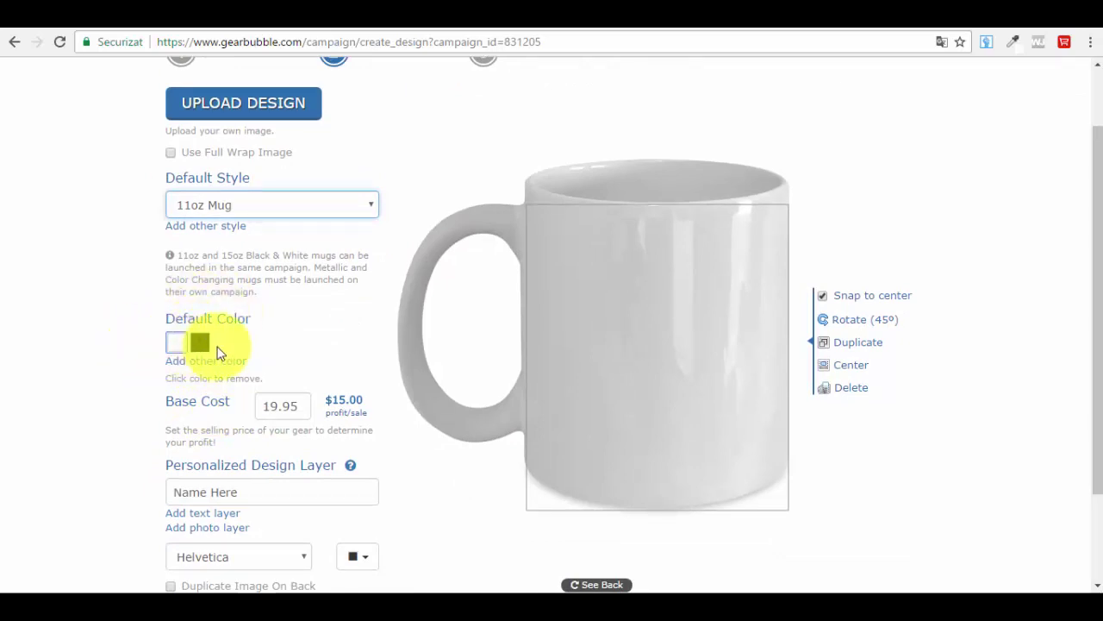
{"action": "left_click", "coordinate": [177, 344]}
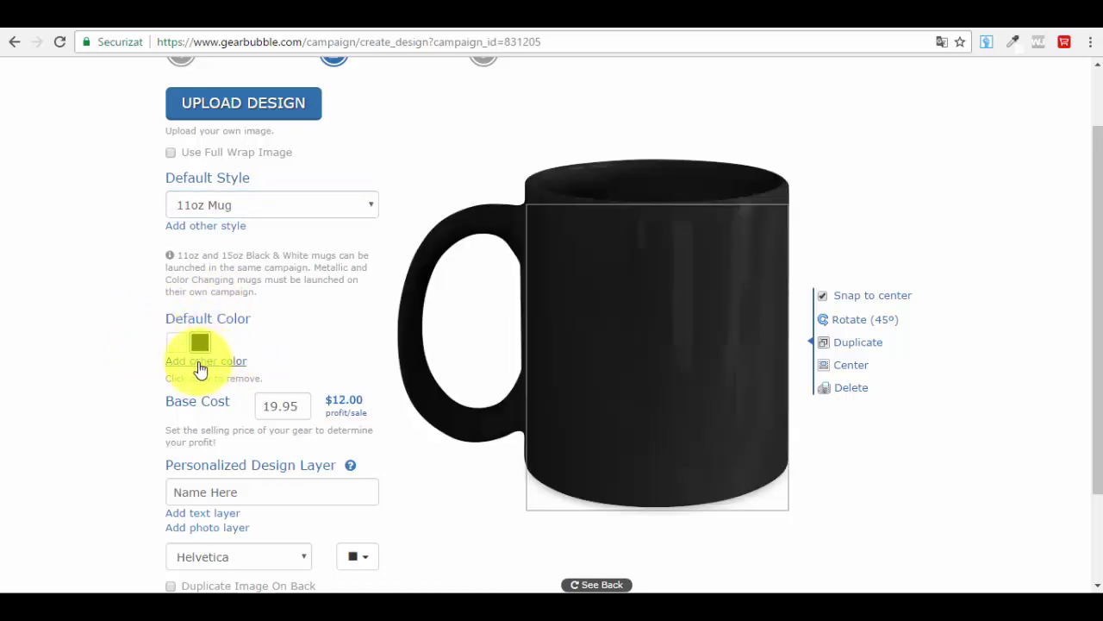
{"action": "left_click", "coordinate": [203, 367]}
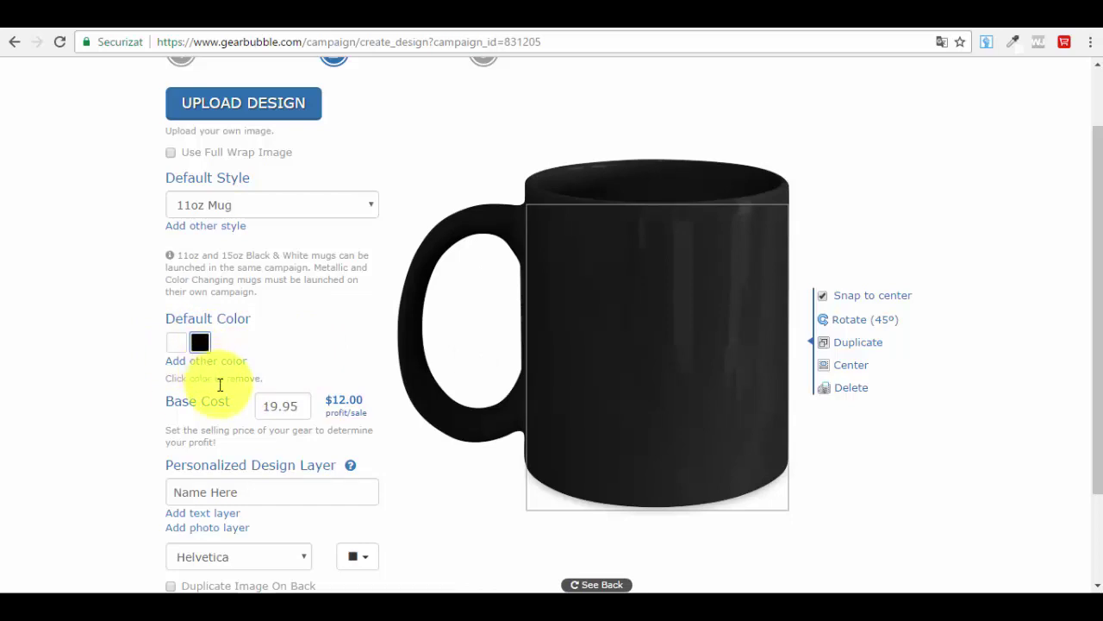
{"action": "left_click", "coordinate": [175, 344]}
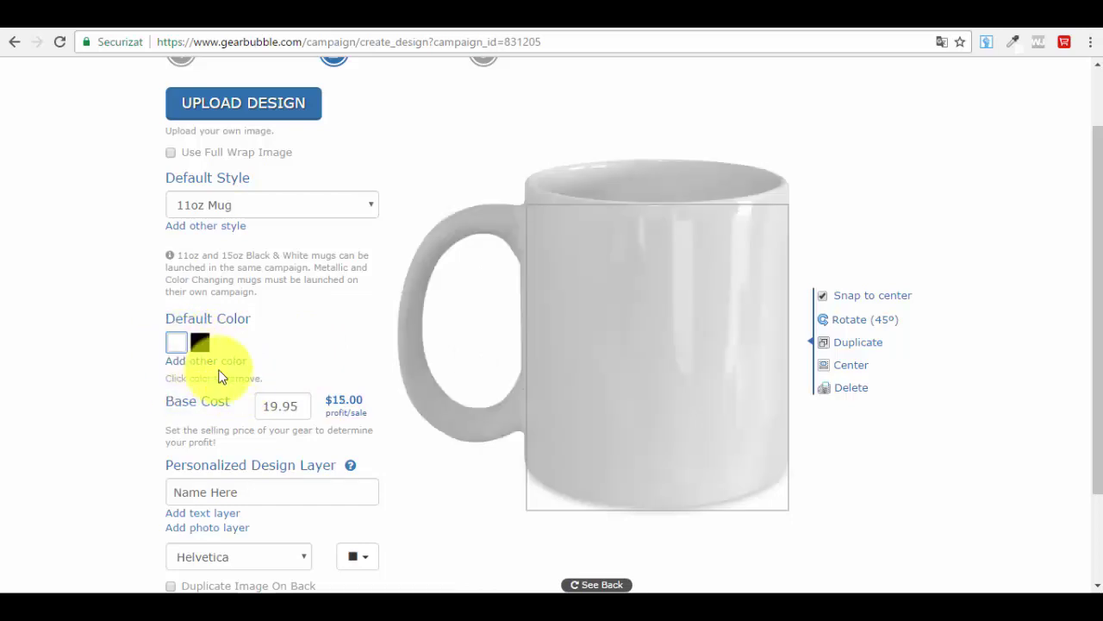
- Add black as an additional mug color and remove it again
{"action": "left_click", "coordinate": [211, 363]}
{"action": "left_click", "coordinate": [295, 362]}
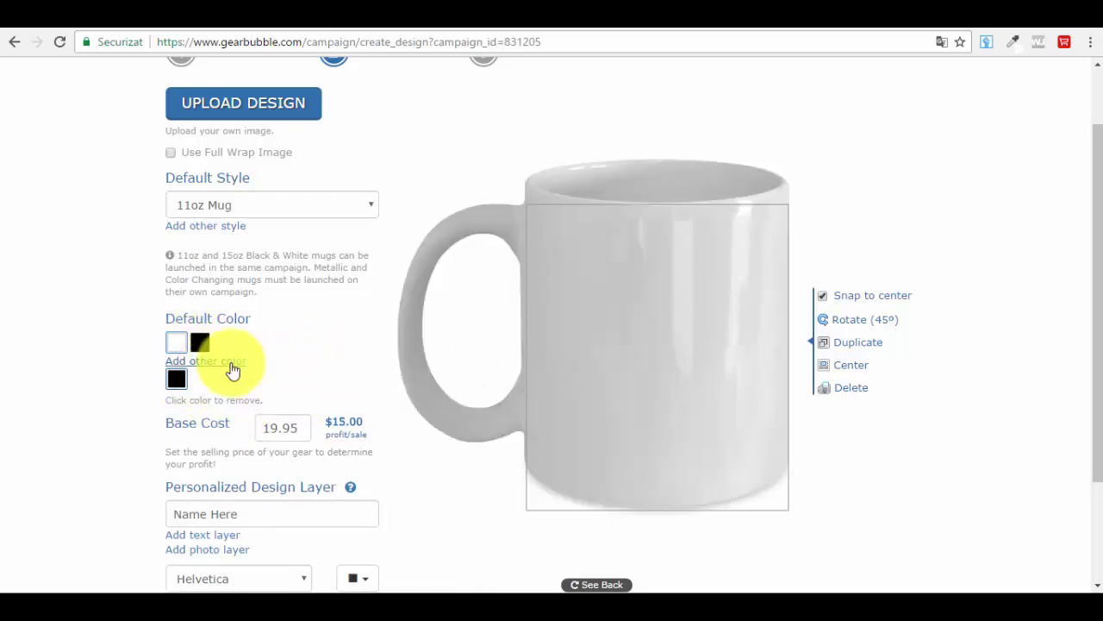
{"action": "left_click", "coordinate": [176, 381]}
{"action": "left_click", "coordinate": [214, 362]}
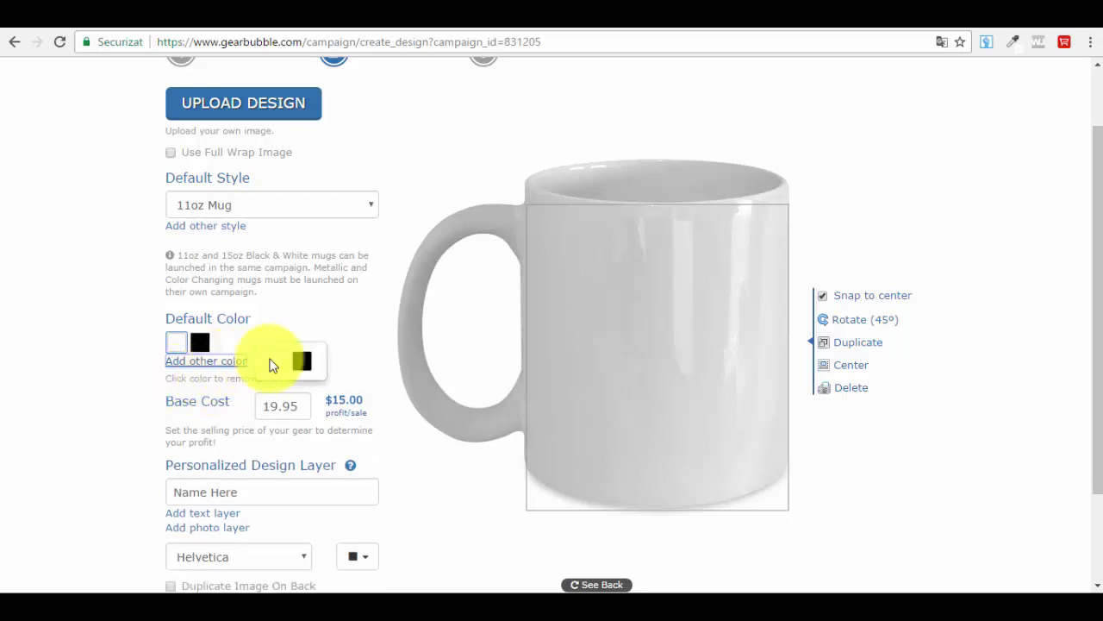
{"action": "left_click", "coordinate": [336, 316]}
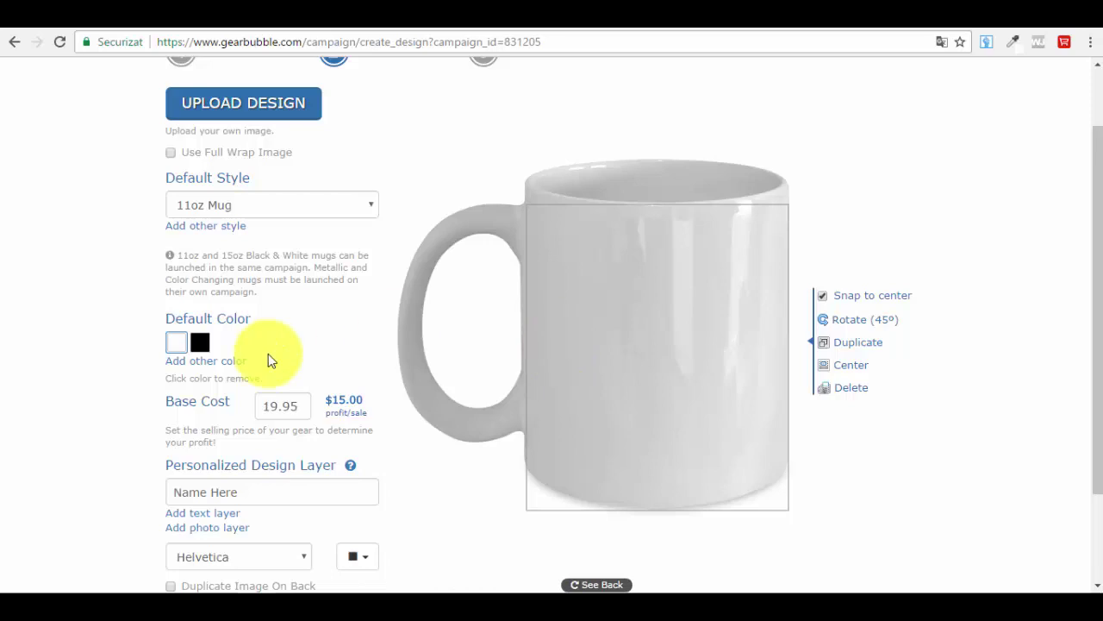
- Upload the cat-512 PNG image as the mug's design, finding it in the Downloads folder by searching for "cat"
{"action": "scroll", "coordinate": [279, 268], "scroll_direction": "up", "scroll_amount": 2}
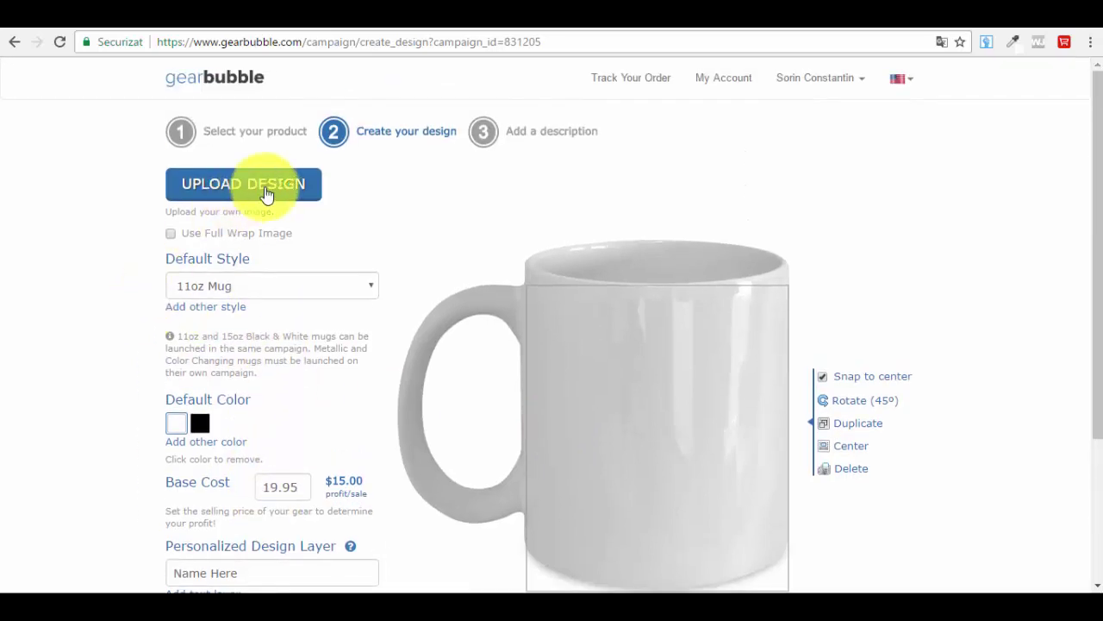
{"action": "left_click", "coordinate": [266, 194]}
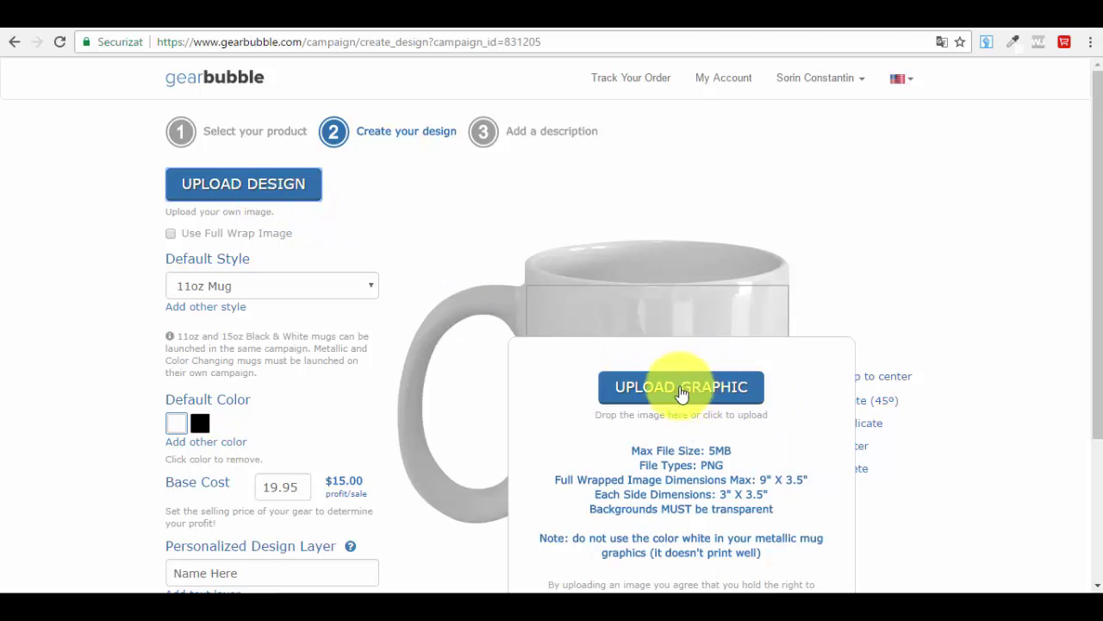
{"action": "scroll", "coordinate": [701, 431], "scroll_direction": "down", "scroll_amount": 2}
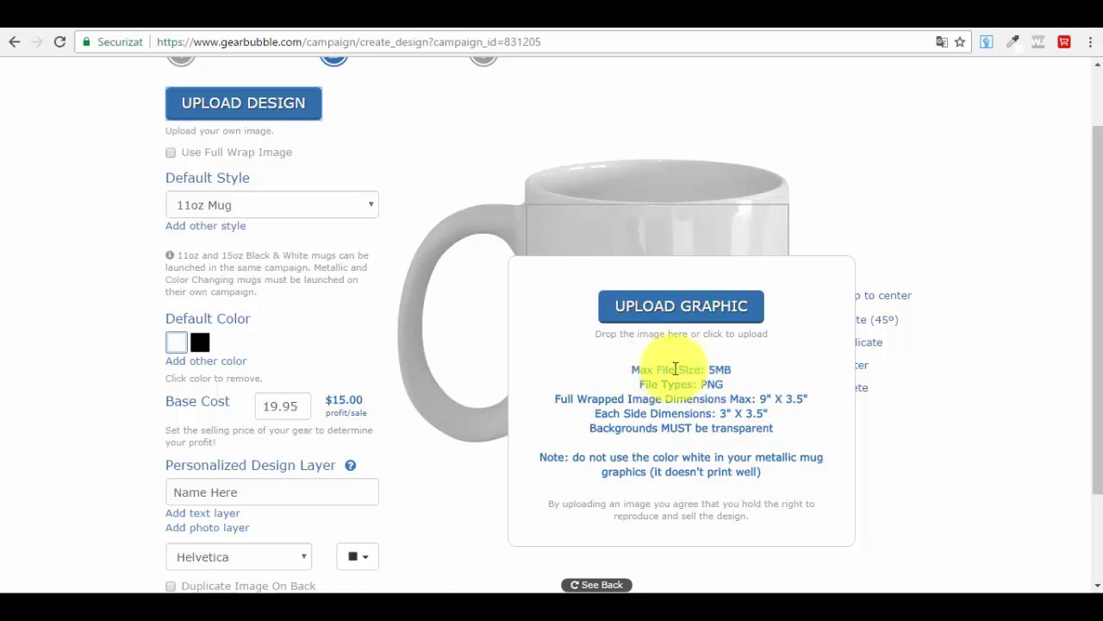
{"action": "left_click", "coordinate": [699, 308]}
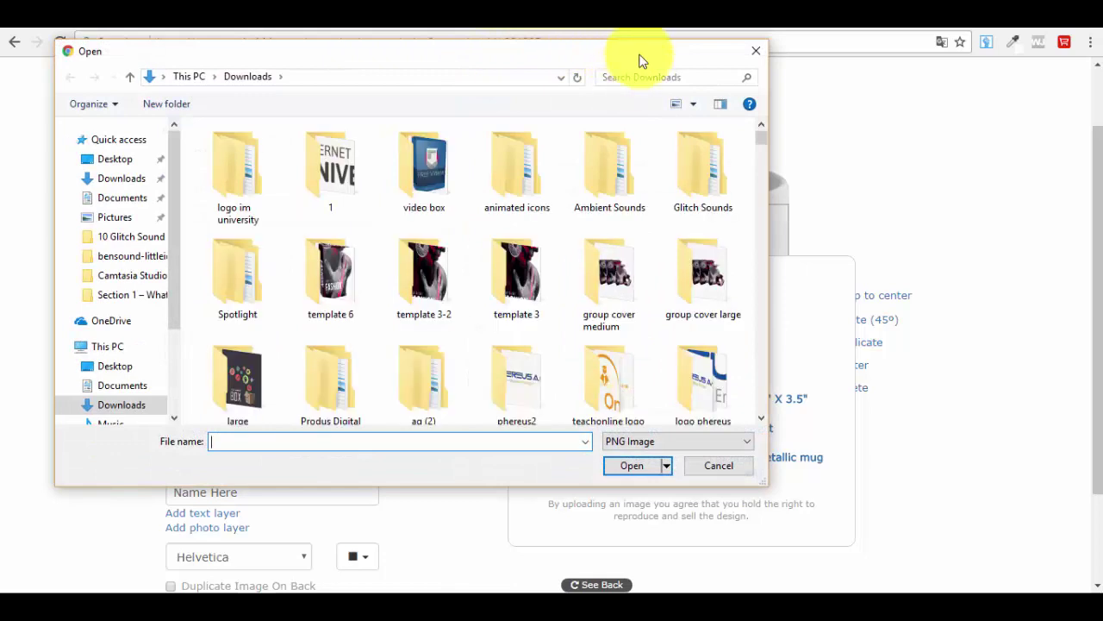
{"action": "type", "text": "c"}
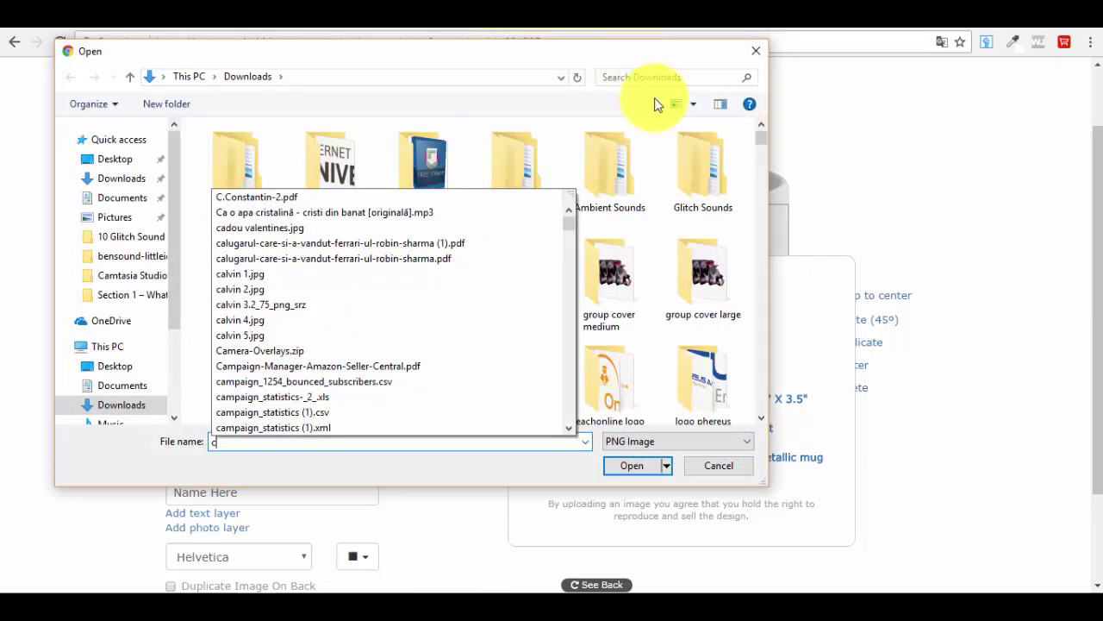
{"action": "left_click", "coordinate": [643, 77]}
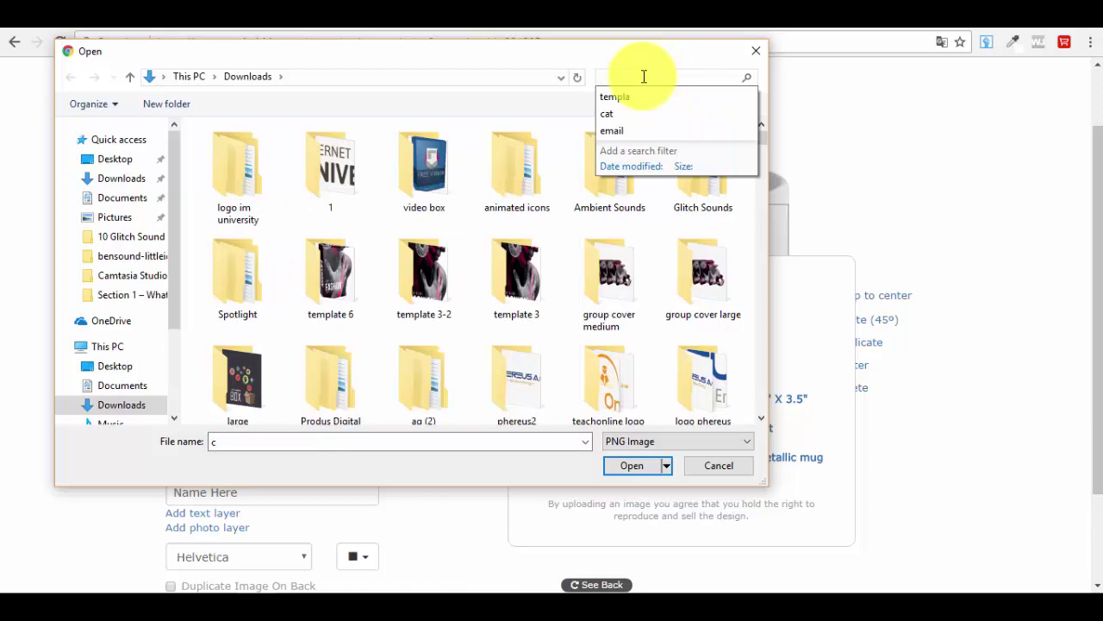
{"action": "type", "text": "cat"}
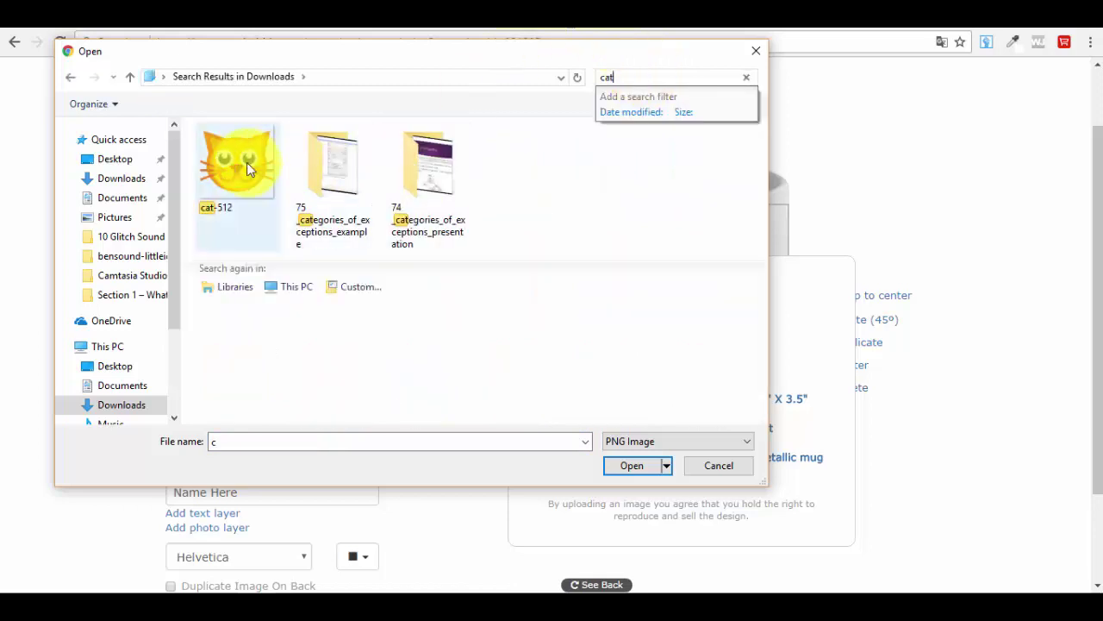
{"action": "left_click", "coordinate": [246, 162]}
{"action": "left_click", "coordinate": [638, 470]}
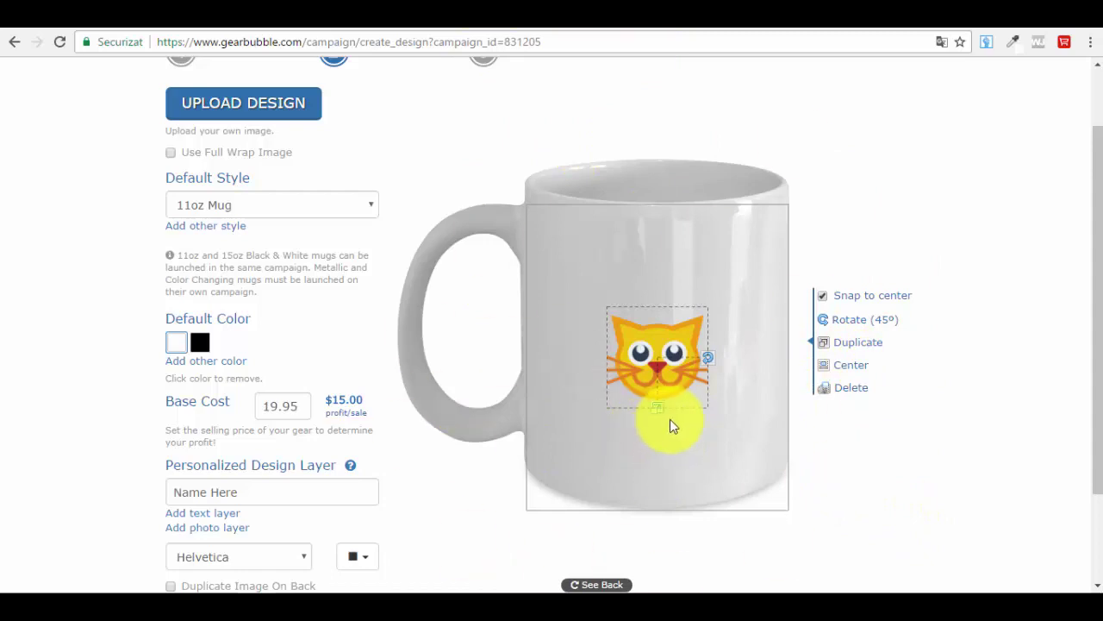
- Enlarge the cat graphic to about three quarters of the print area's width and center it on the mug
{"action": "left_click_drag", "start_coordinate": [669, 358], "coordinate": [714, 362]}
{"action": "left_click", "coordinate": [708, 356]}
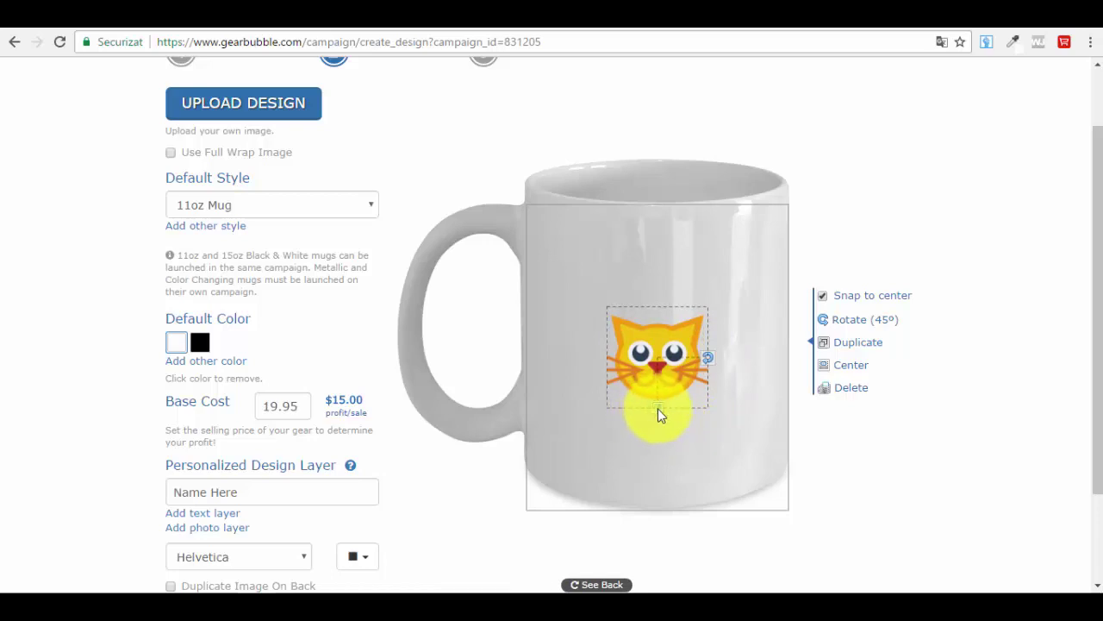
{"action": "left_click_drag", "start_coordinate": [657, 409], "coordinate": [646, 455]}
{"action": "left_click_drag", "start_coordinate": [648, 384], "coordinate": [659, 361]}
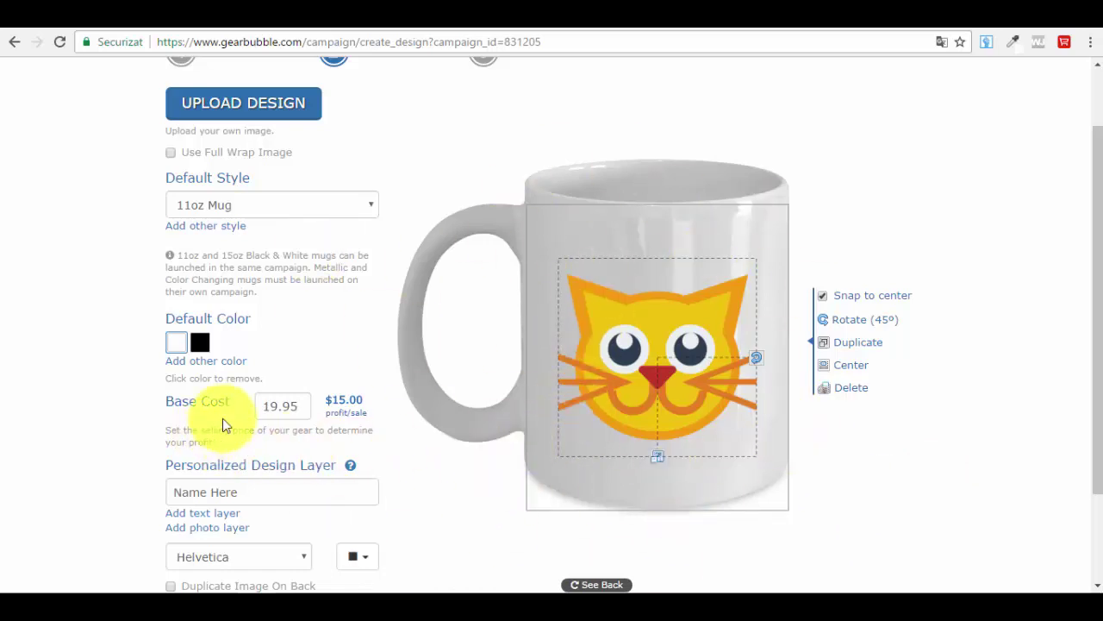
- Set the mug's selling price in Base Cost to 11.95
{"action": "scroll", "coordinate": [222, 418], "scroll_direction": "down", "scroll_amount": 1}
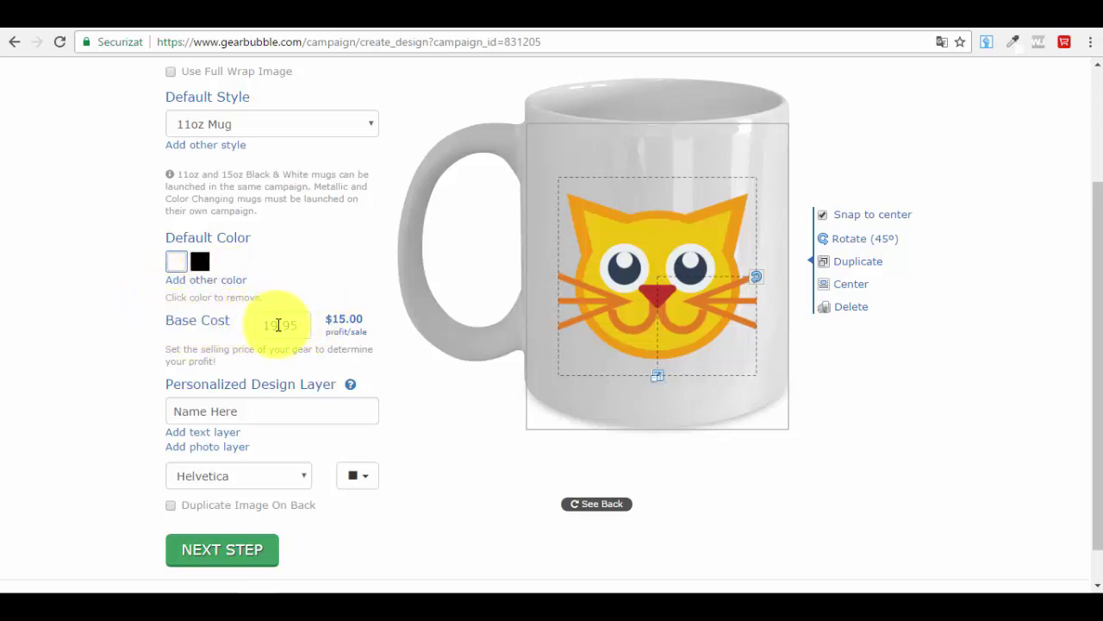
{"action": "left_click_drag", "start_coordinate": [278, 324], "coordinate": [250, 325]}
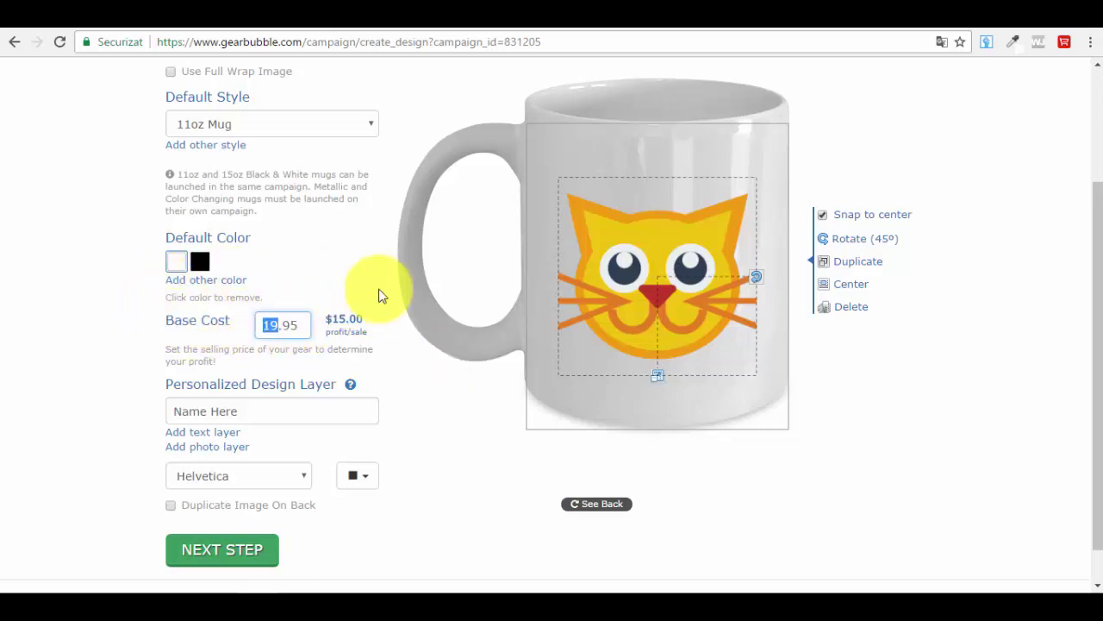
{"action": "left_click", "coordinate": [362, 322]}
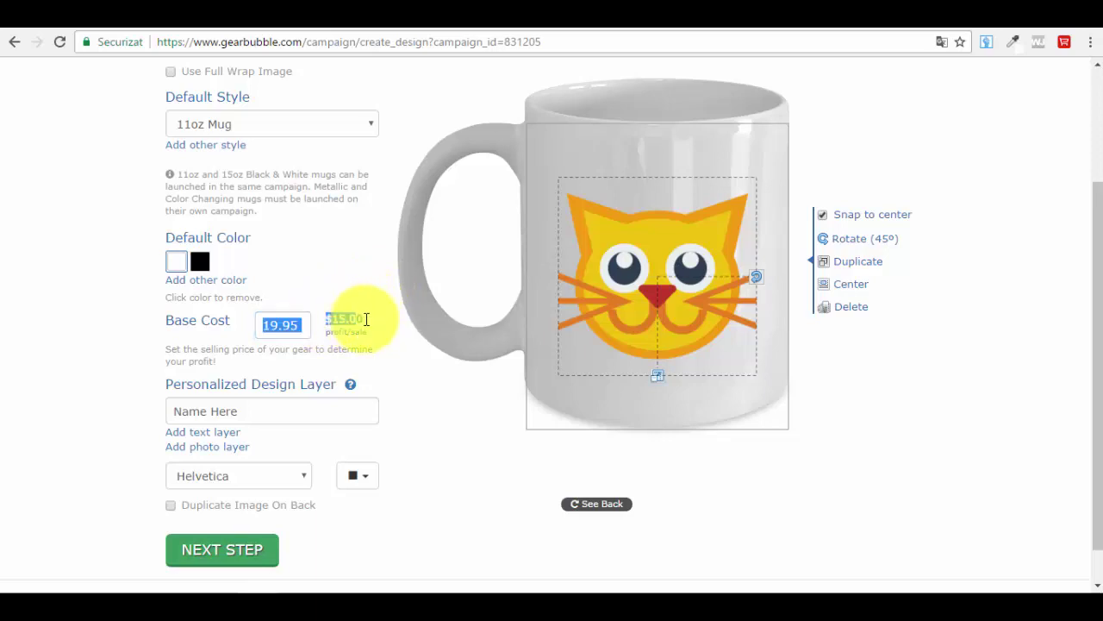
{"action": "double_click", "coordinate": [345, 320]}
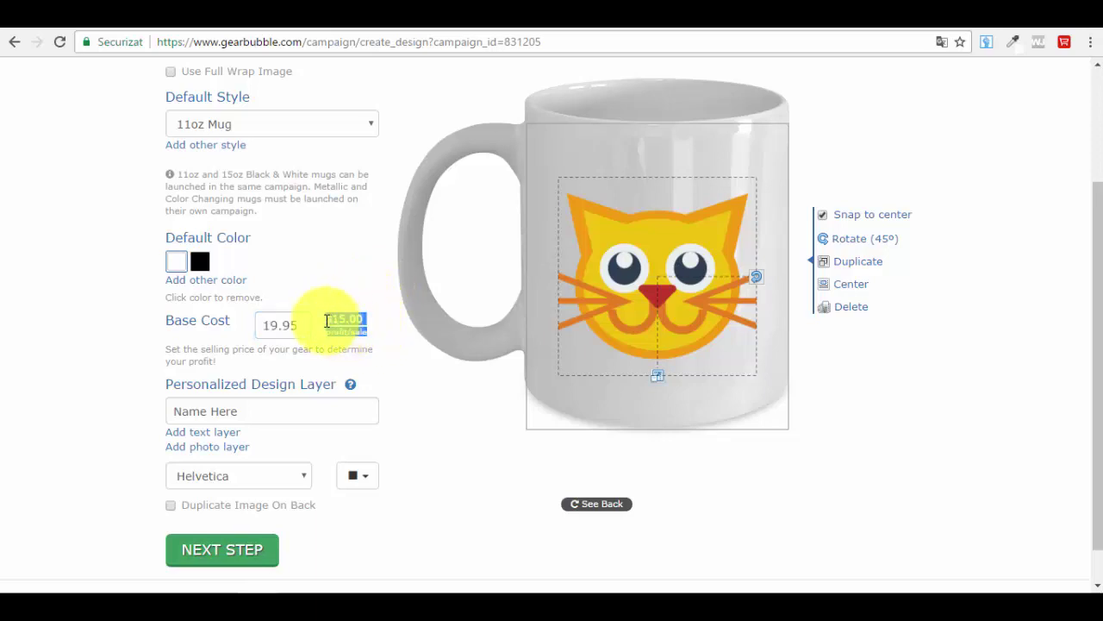
{"action": "left_click", "coordinate": [284, 325]}
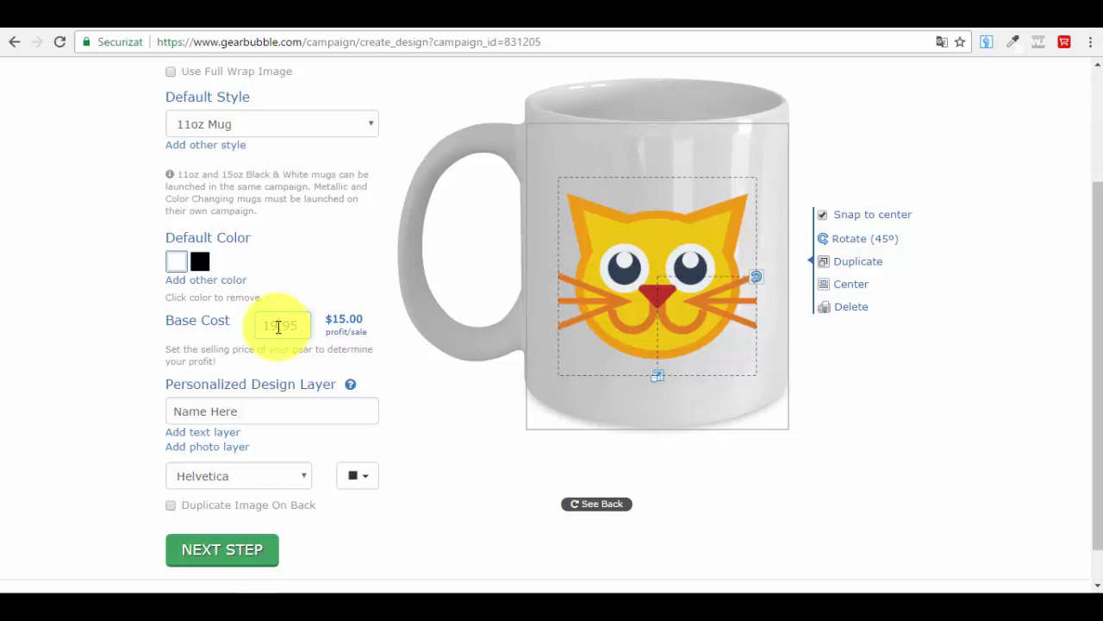
{"action": "left_click", "coordinate": [277, 326]}
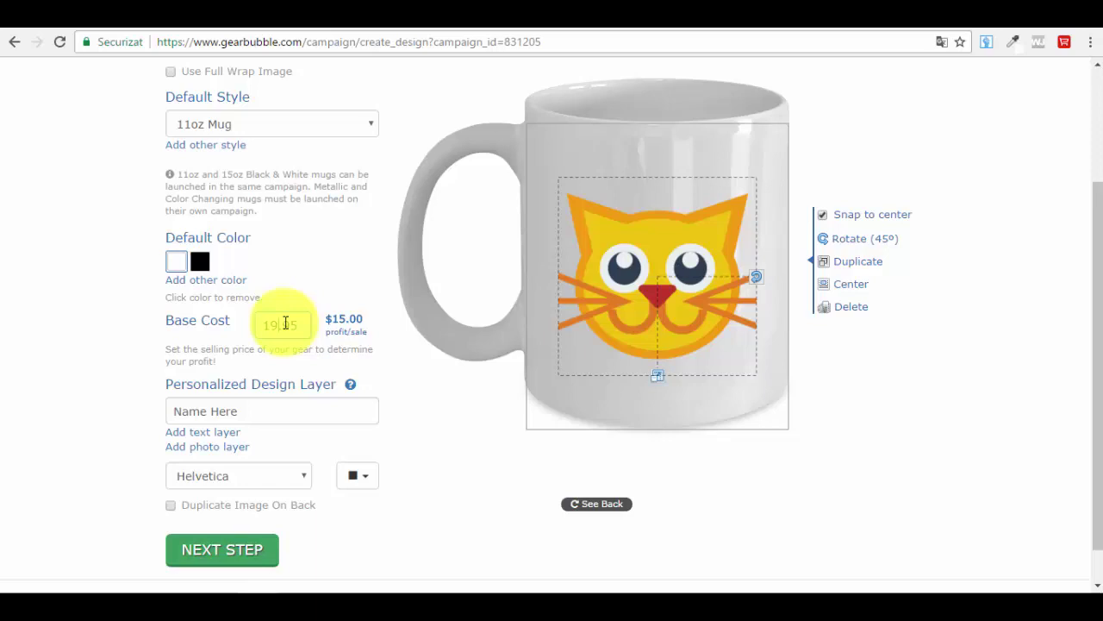
{"action": "key", "text": "BackSpace"}
{"action": "key", "text": "BackSpace"}
{"action": "key", "text": "BackSpace"}
{"action": "type", "text": "9"}
{"action": "key", "text": "BackSpace"}
{"action": "type", "text": "11"}
{"action": "left_click", "coordinate": [349, 281]}
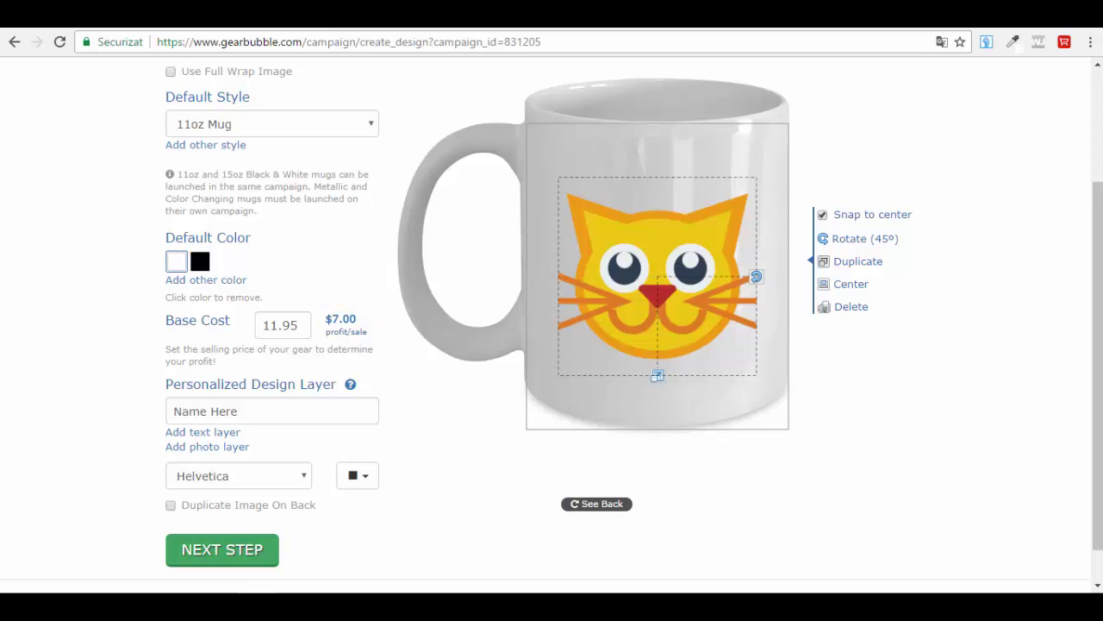
- Leave the Duplicate Image On Back option off and continue to the Add a description stage
{"action": "scroll", "coordinate": [285, 336], "scroll_direction": "down", "scroll_amount": 1}
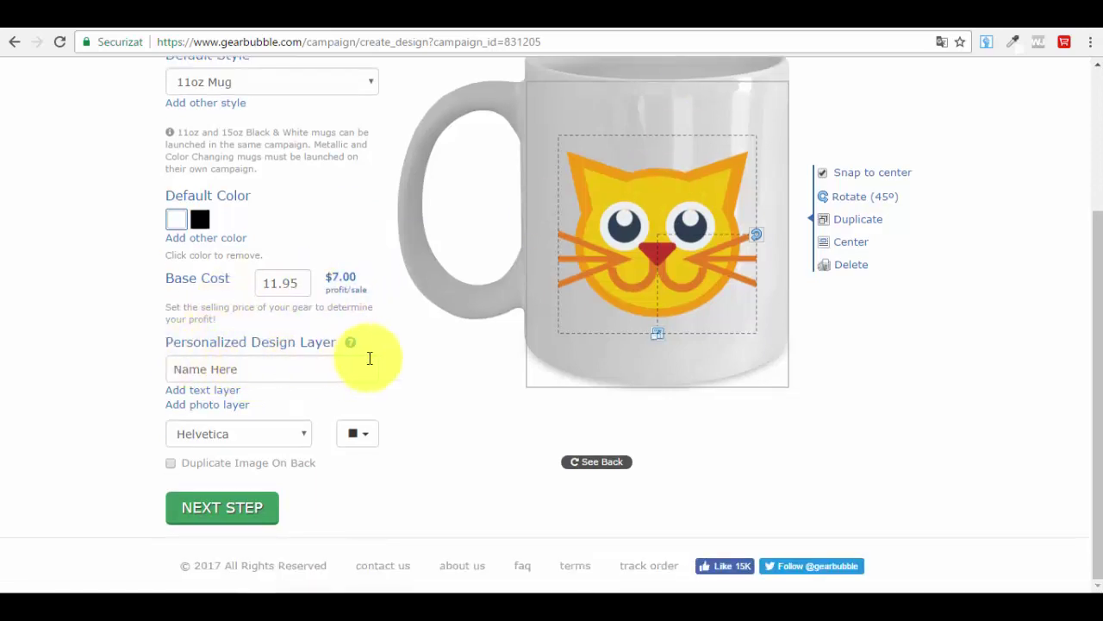
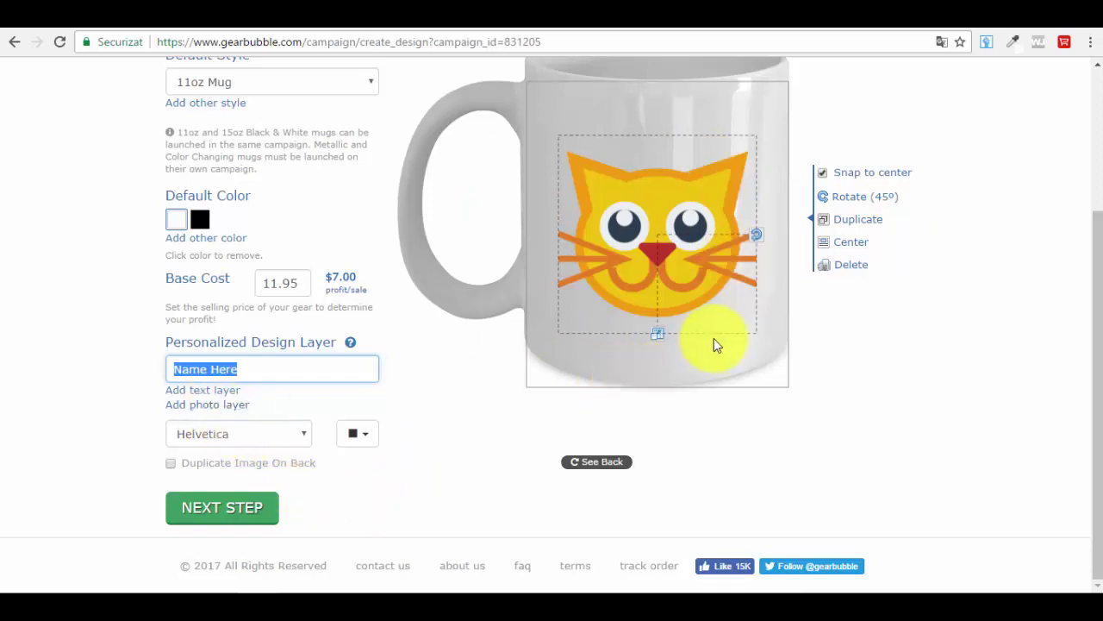
{"action": "left_click", "coordinate": [169, 464]}
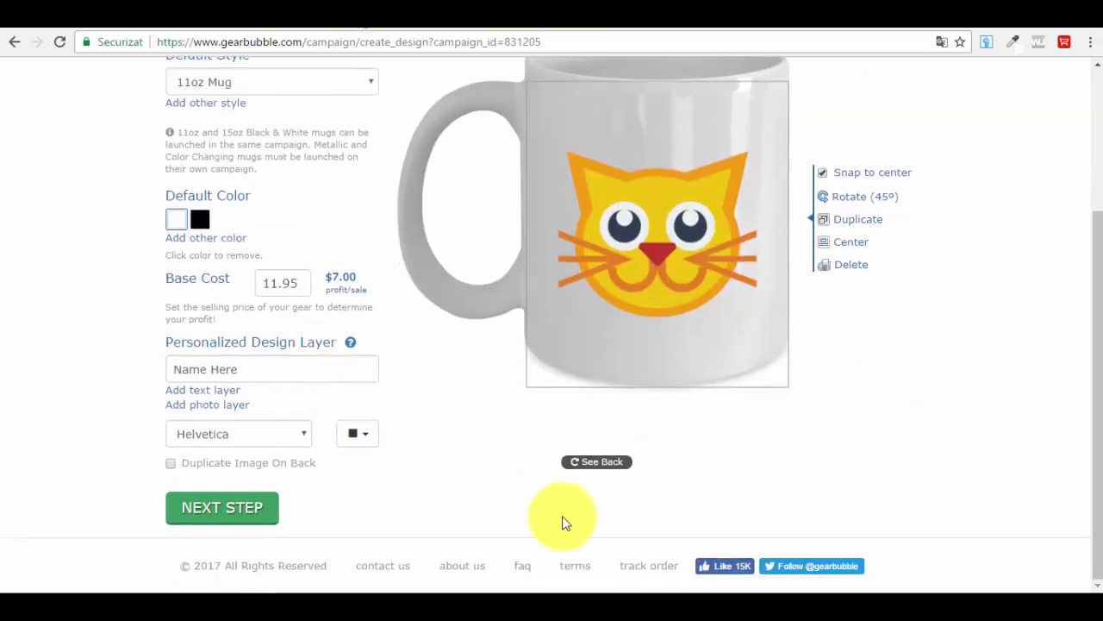
{"action": "left_click", "coordinate": [223, 518]}
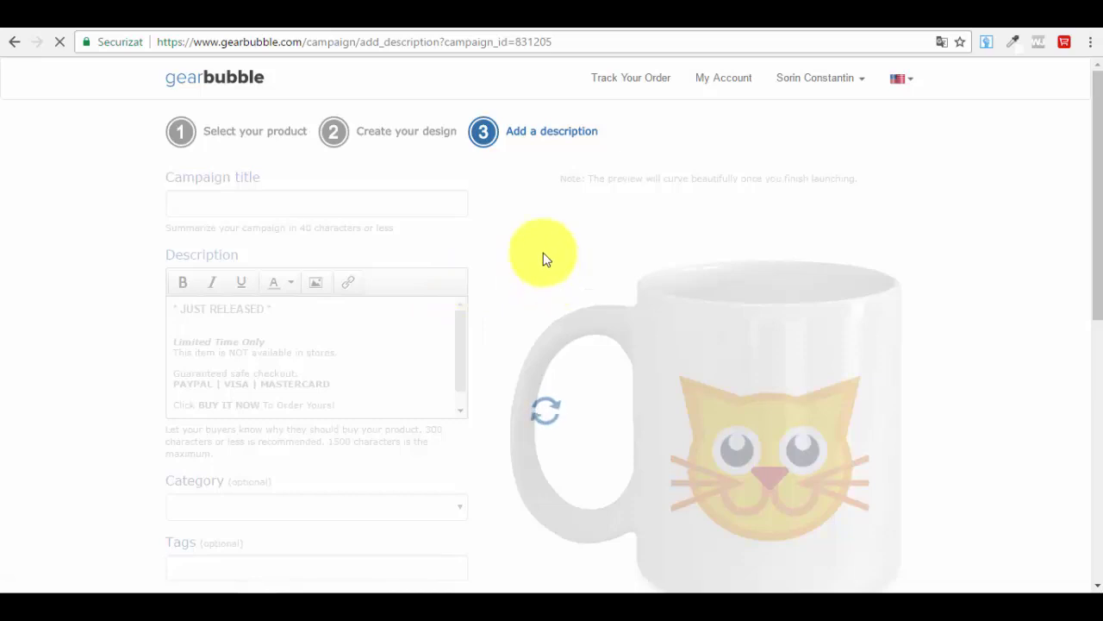
- Set the campaign title to "Super Cool Limited Edition Cat Coffee Mug"
{"action": "scroll", "coordinate": [787, 330], "scroll_direction": "down", "scroll_amount": 2}
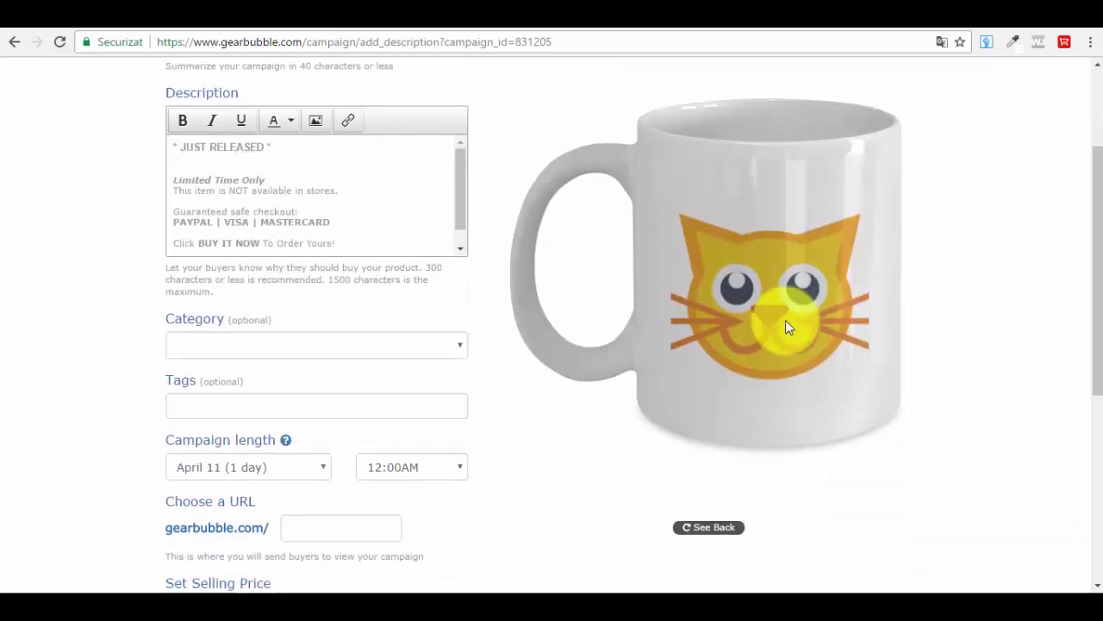
{"action": "scroll", "coordinate": [937, 365], "scroll_direction": "up", "scroll_amount": 2}
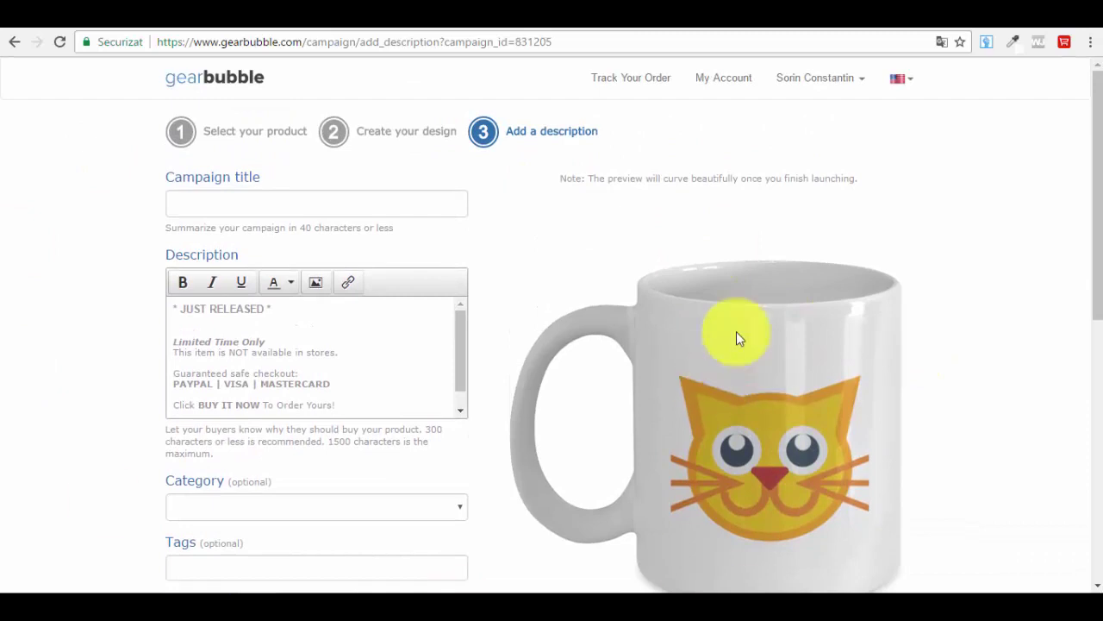
{"action": "scroll", "coordinate": [729, 407], "scroll_direction": "down", "scroll_amount": 1}
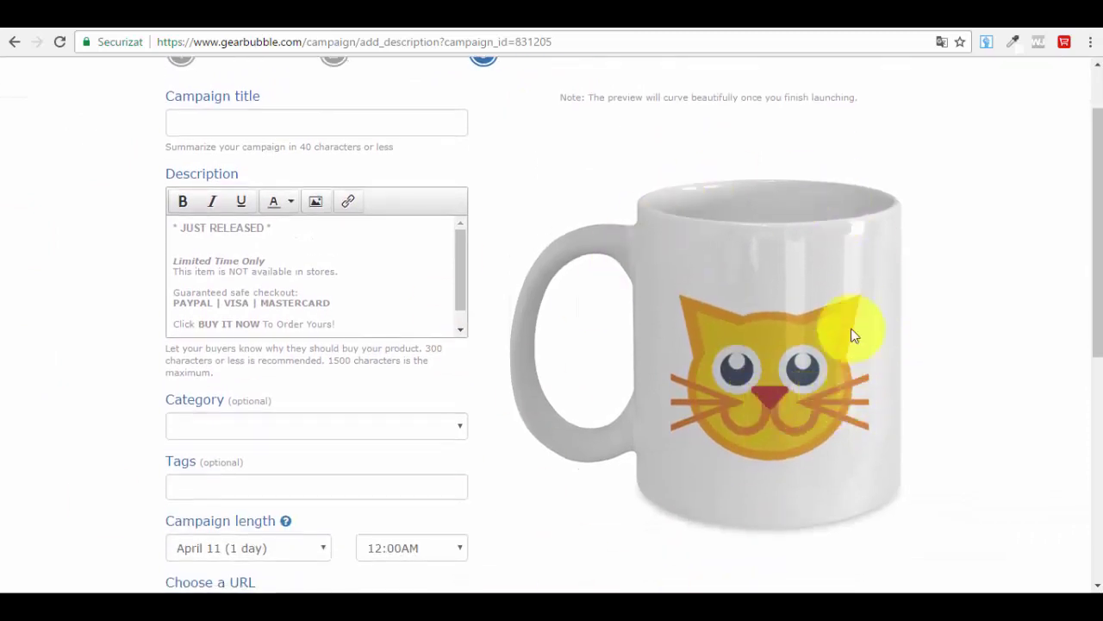
{"action": "scroll", "coordinate": [608, 362], "scroll_direction": "up", "scroll_amount": 1}
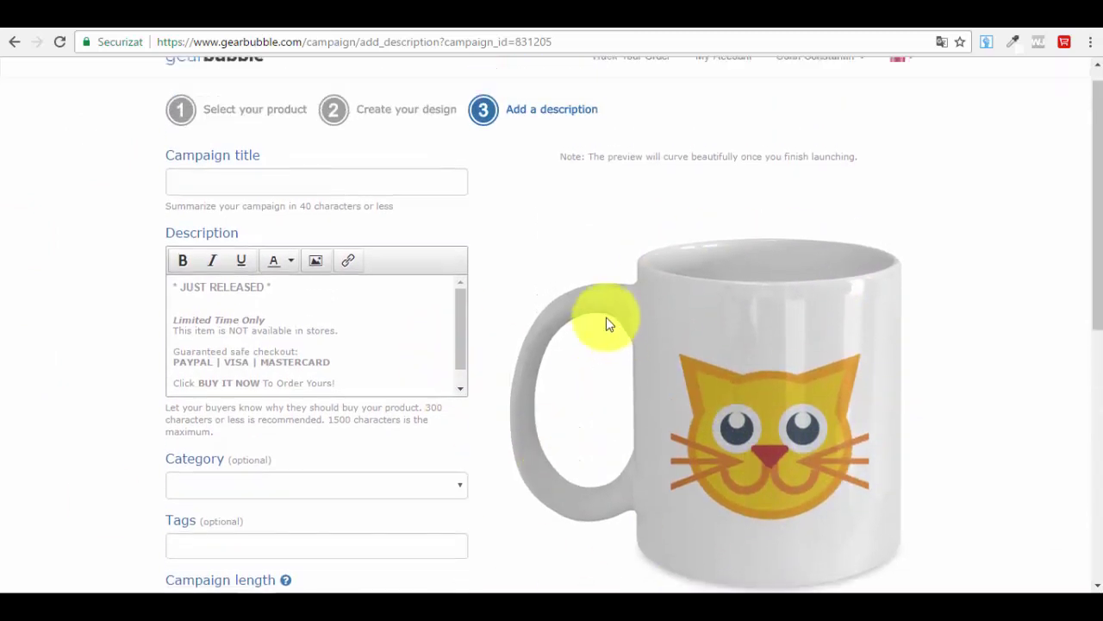
{"action": "left_click", "coordinate": [225, 203]}
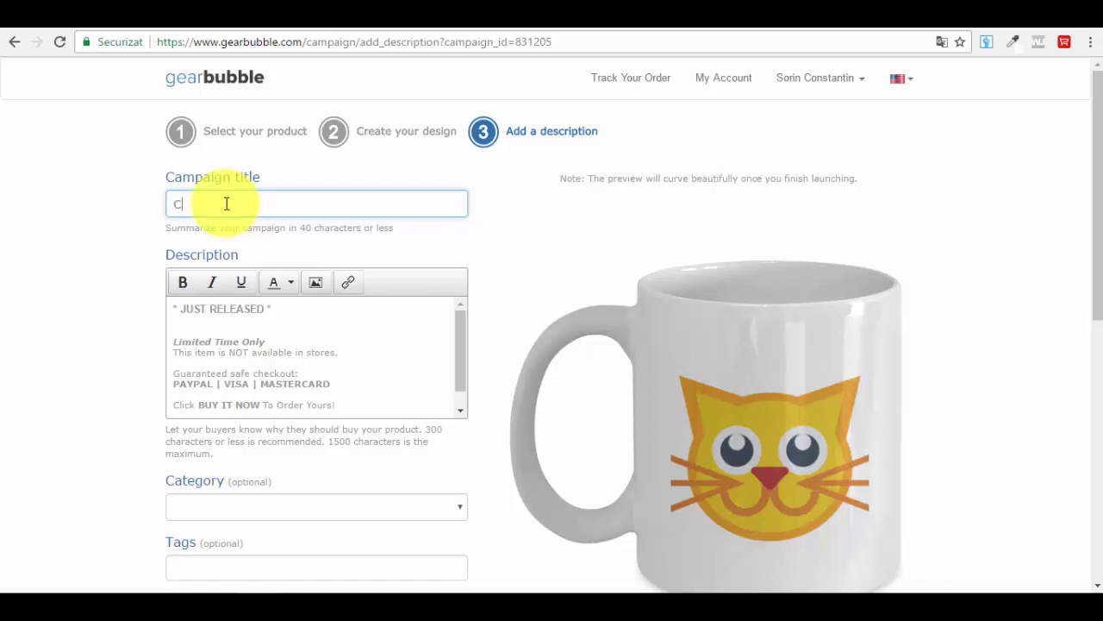
{"action": "type", "text": "uper Cool Limited Edition Cat"}
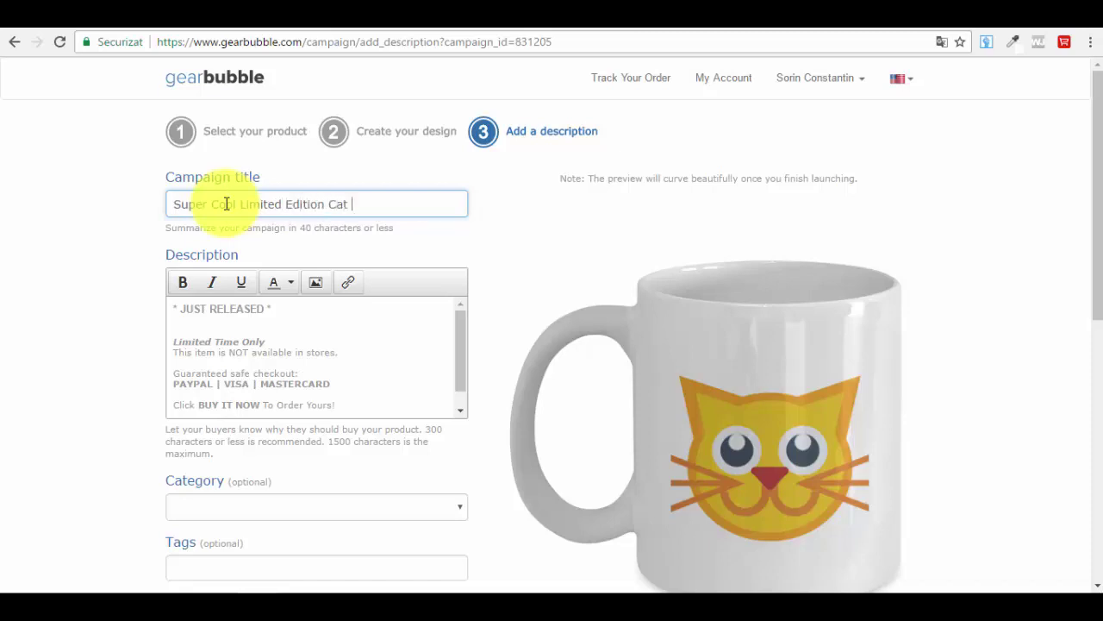
{"action": "type", "text": " Coffe e Mug"}
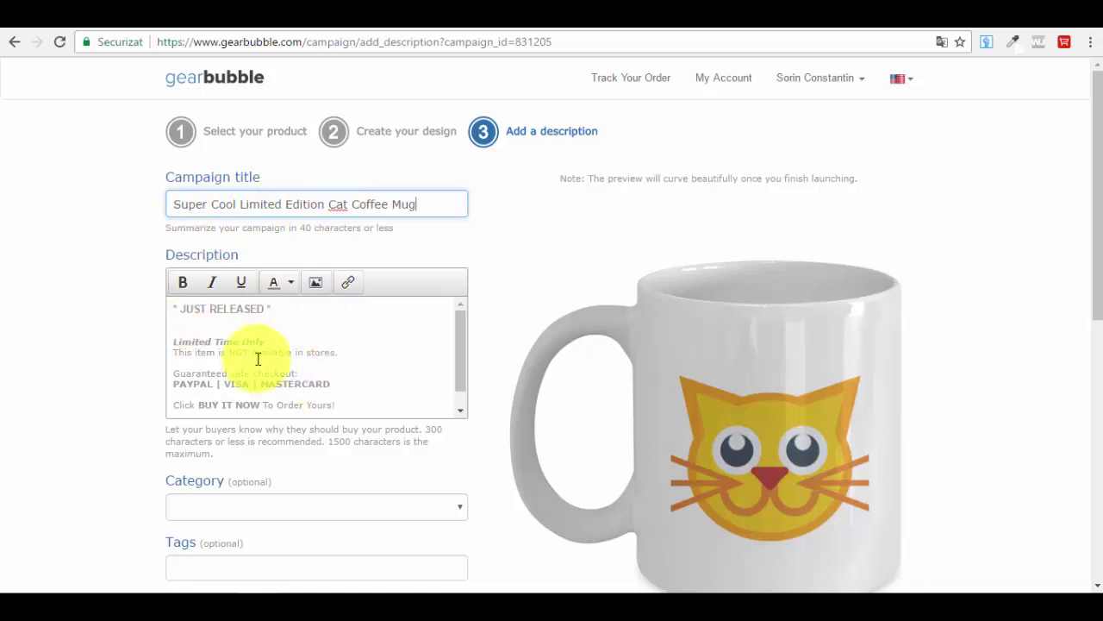
- Review the default campaign description text and the category, tags, campaign length, URL and selling price fields below it
{"action": "scroll", "coordinate": [327, 345], "scroll_direction": "down", "scroll_amount": 1}
{"action": "scroll", "coordinate": [288, 372], "scroll_direction": "up", "scroll_amount": 1}
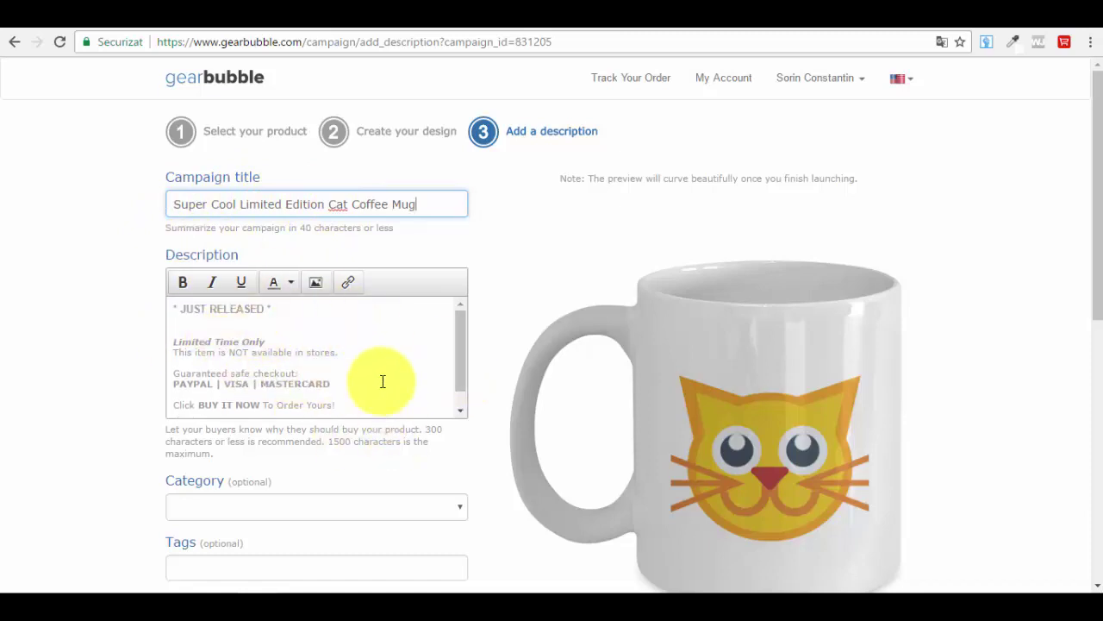
{"action": "scroll", "coordinate": [276, 354], "scroll_direction": "down", "scroll_amount": 1}
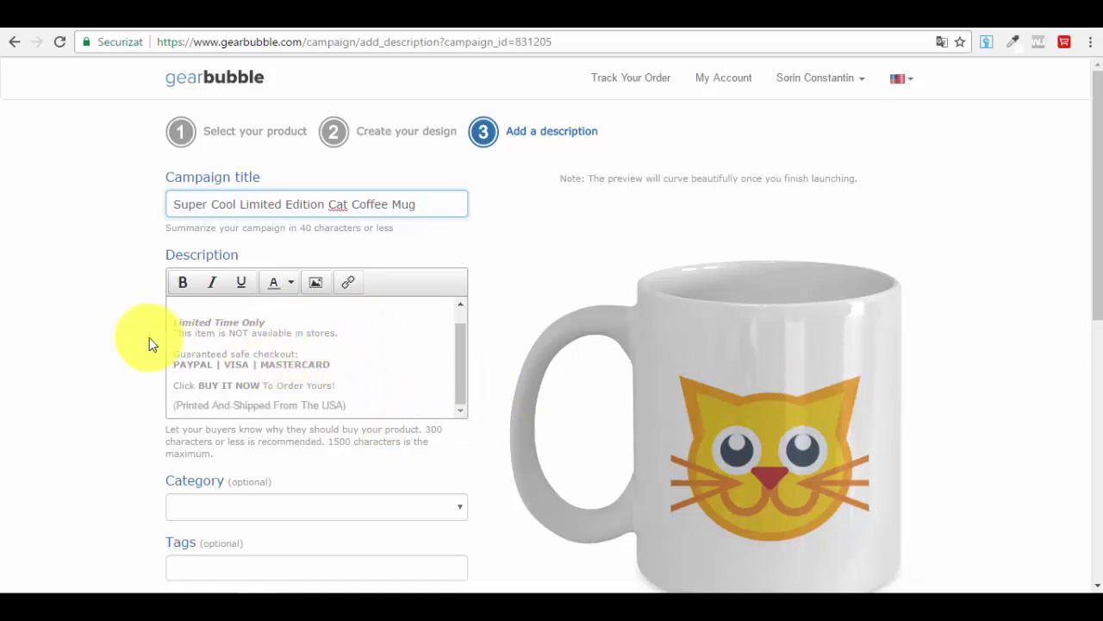
{"action": "scroll", "coordinate": [259, 362], "scroll_direction": "up", "scroll_amount": 1}
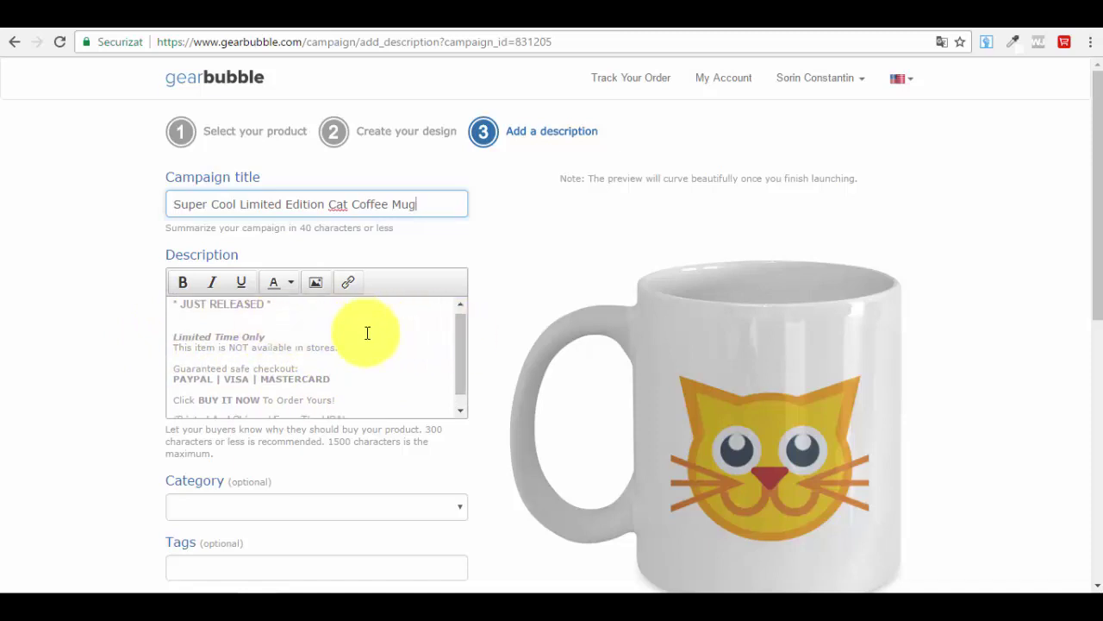
{"action": "scroll", "coordinate": [369, 338], "scroll_direction": "down", "scroll_amount": 1}
{"action": "scroll", "coordinate": [362, 341], "scroll_direction": "up", "scroll_amount": 1}
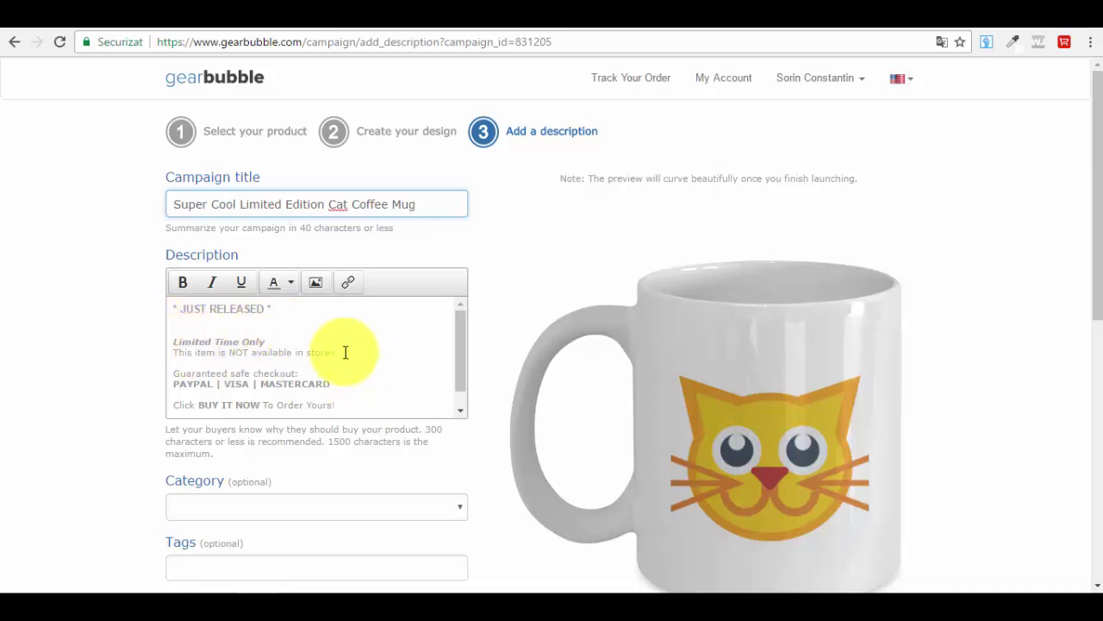
{"action": "scroll", "coordinate": [345, 352], "scroll_direction": "down", "scroll_amount": 2}
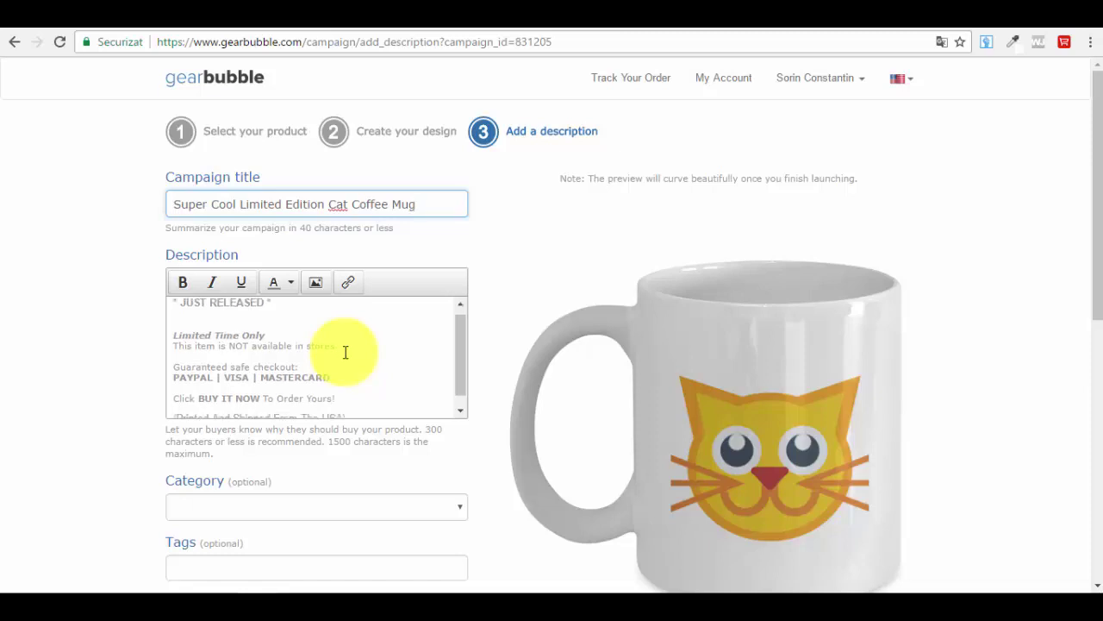
{"action": "scroll", "coordinate": [564, 337], "scroll_direction": "down", "scroll_amount": 3}
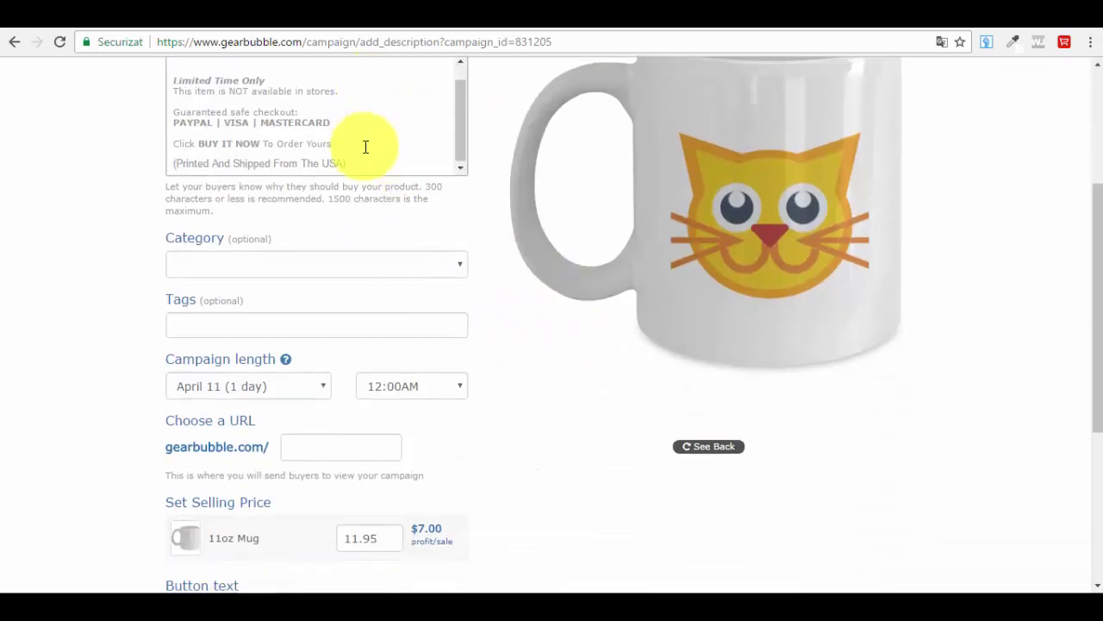
{"action": "scroll", "coordinate": [365, 148], "scroll_direction": "up", "scroll_amount": 1}
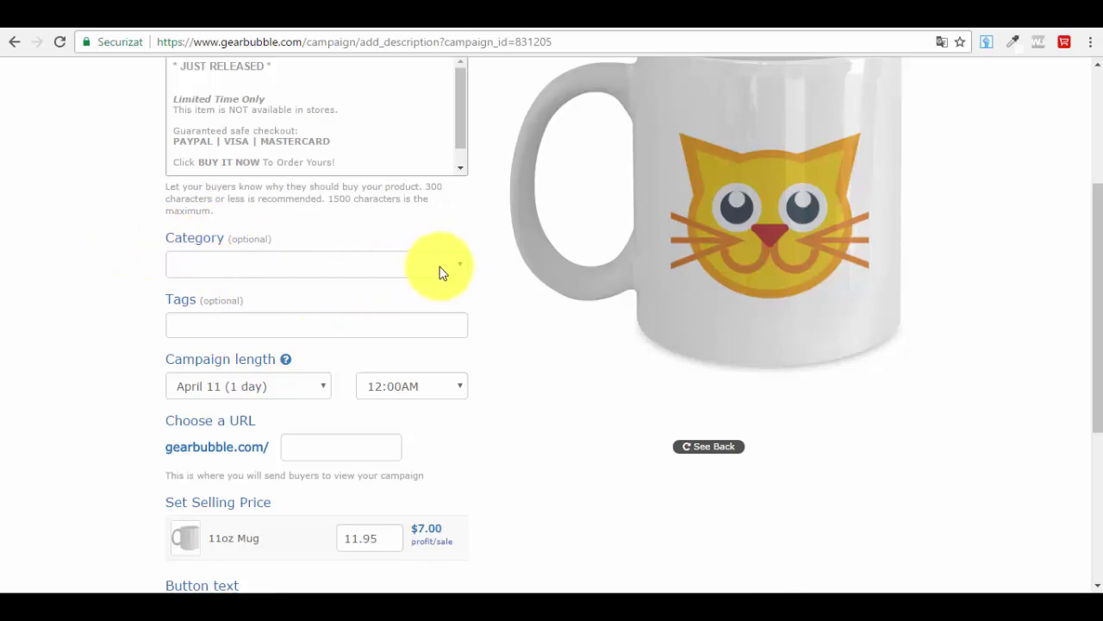
- Set the campaign's optional category to Animals
{"action": "left_click_drag", "start_coordinate": [229, 238], "coordinate": [322, 244]}
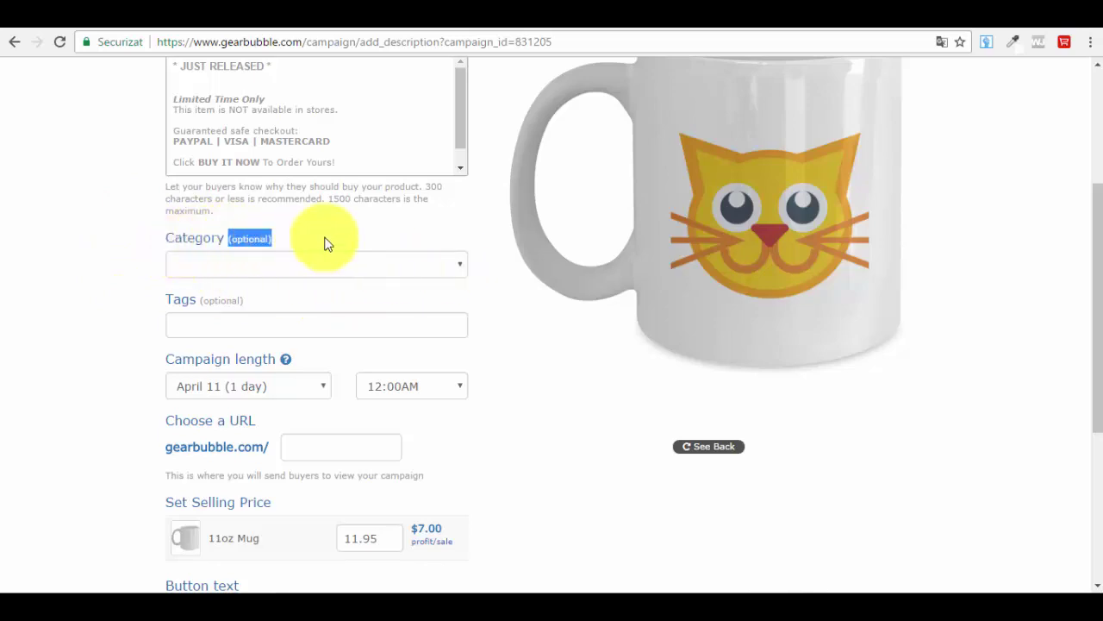
{"action": "left_click", "coordinate": [371, 259]}
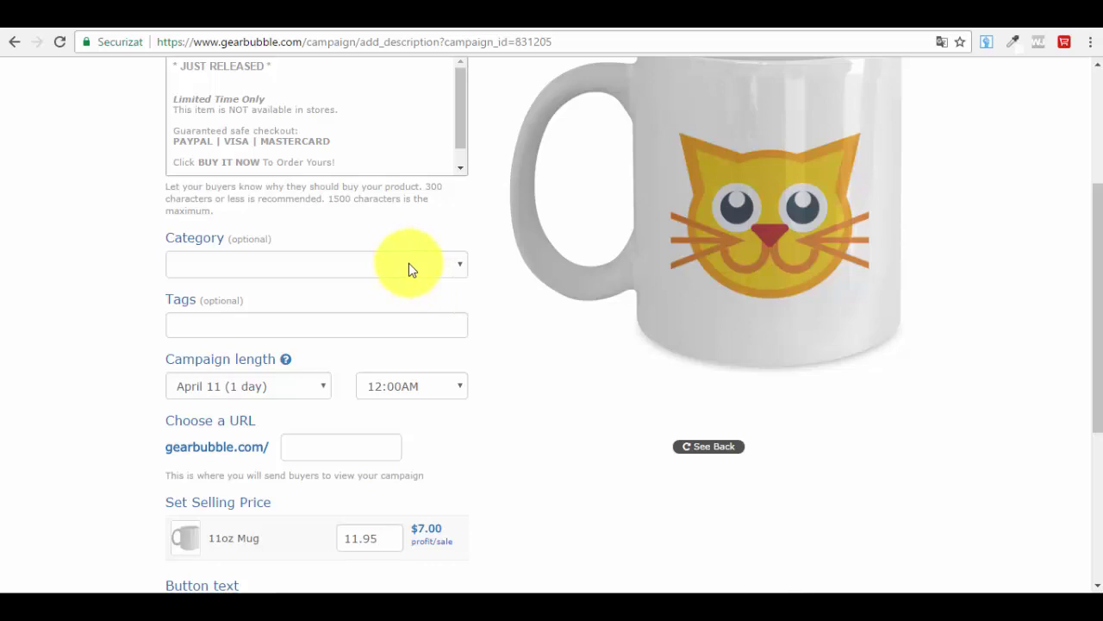
{"action": "left_click", "coordinate": [409, 265]}
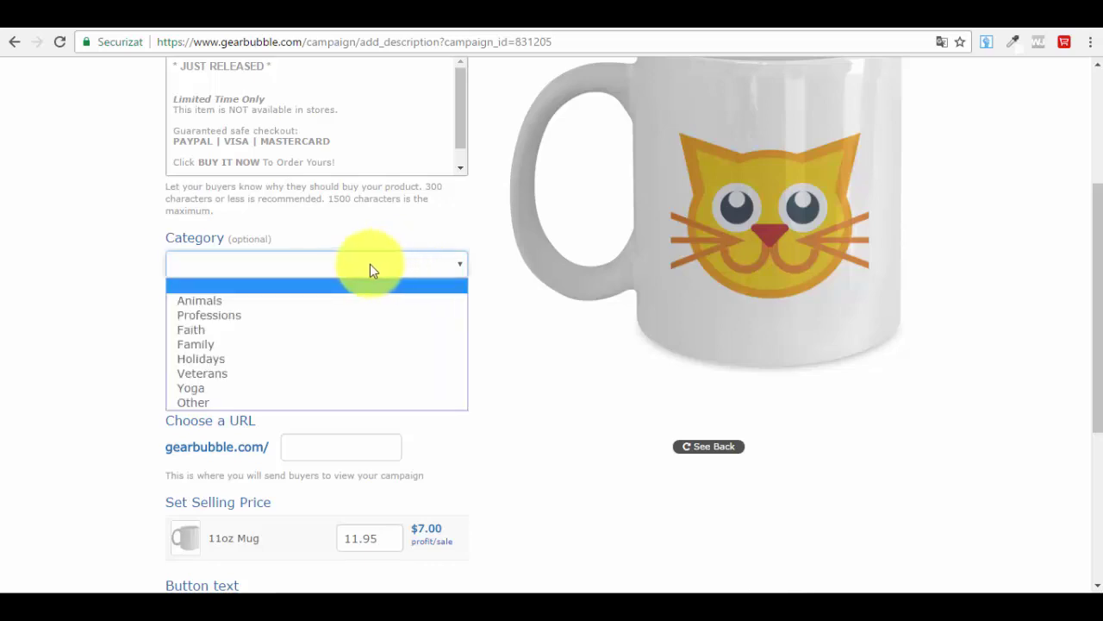
{"action": "left_click", "coordinate": [241, 301]}
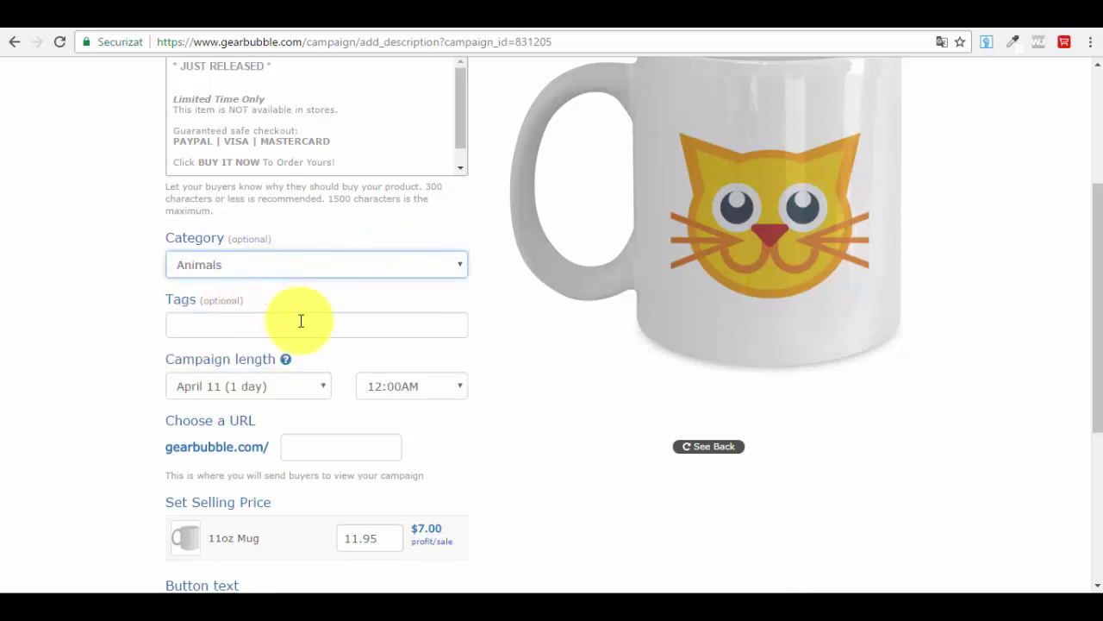
- Add the campaign tags "coffee mug", "cat lover", "cats", "mug", "store" and "funny"
{"action": "left_click", "coordinate": [228, 325]}
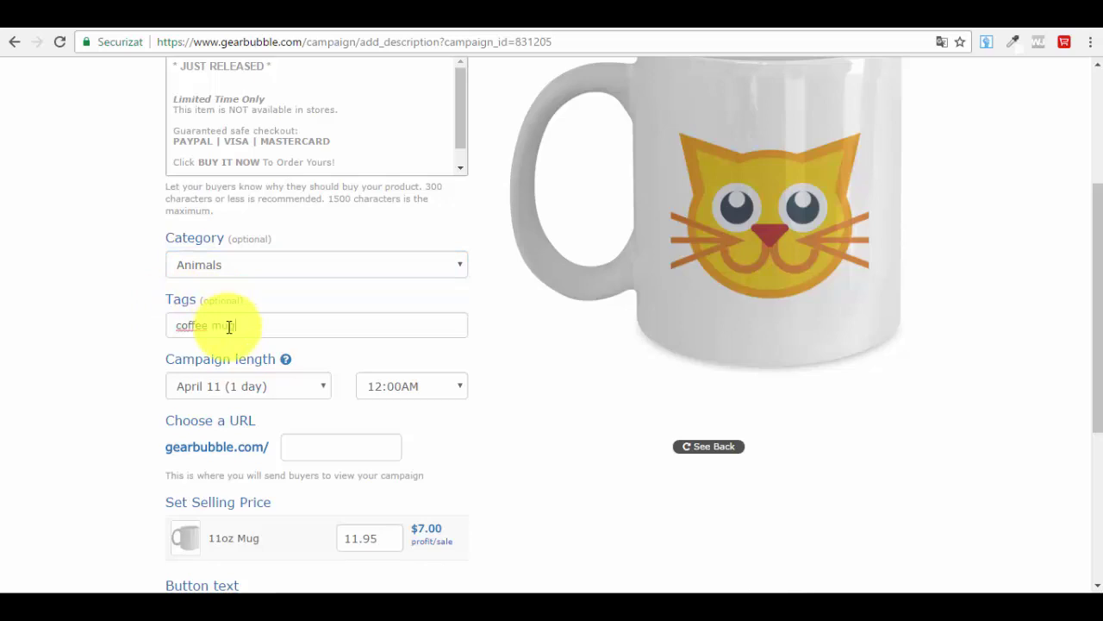
{"action": "type", "text": "coffee mug"}
{"action": "key", "text": "Return"}
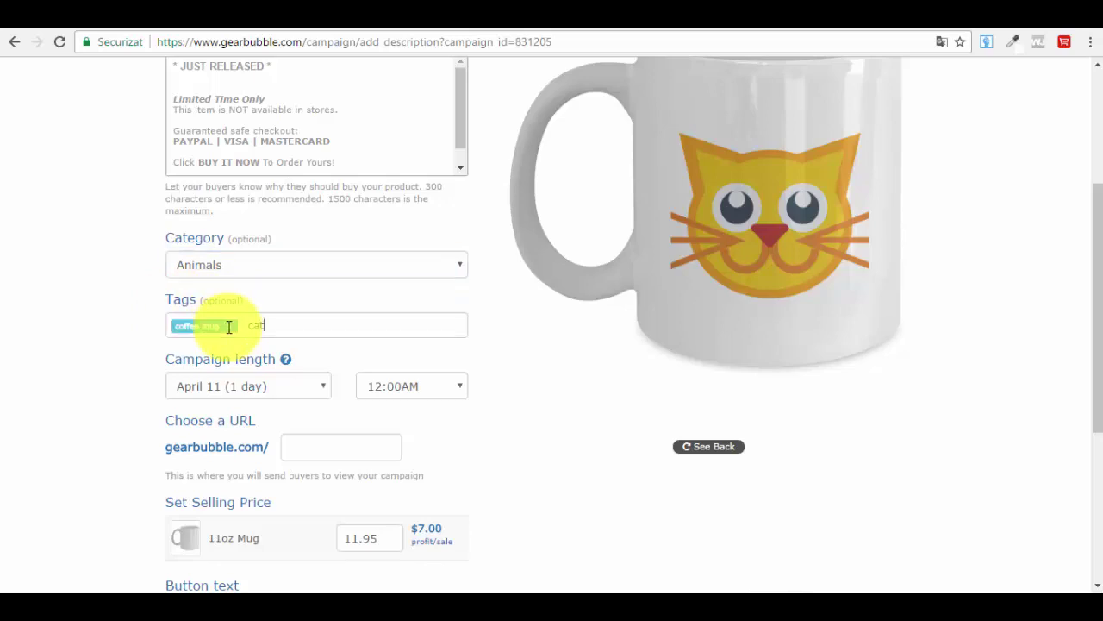
{"action": "type", "text": "cat lover"}
{"action": "key", "text": "Return"}
{"action": "type", "text": "cats"}
{"action": "key", "text": "Return"}
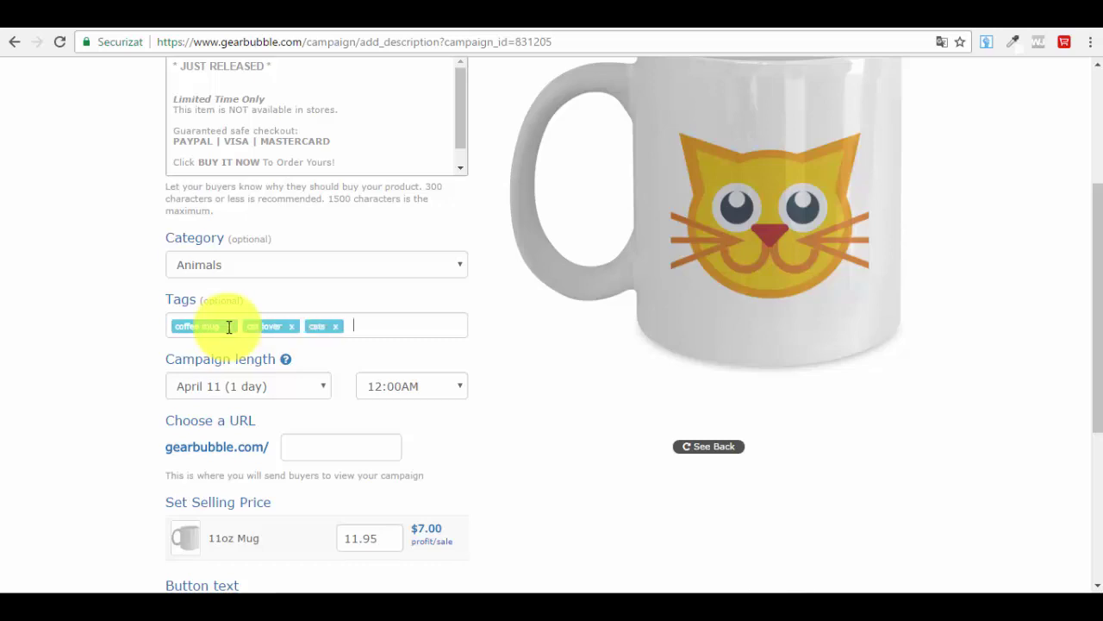
{"action": "type", "text": "mug"}
{"action": "key", "text": "Return"}
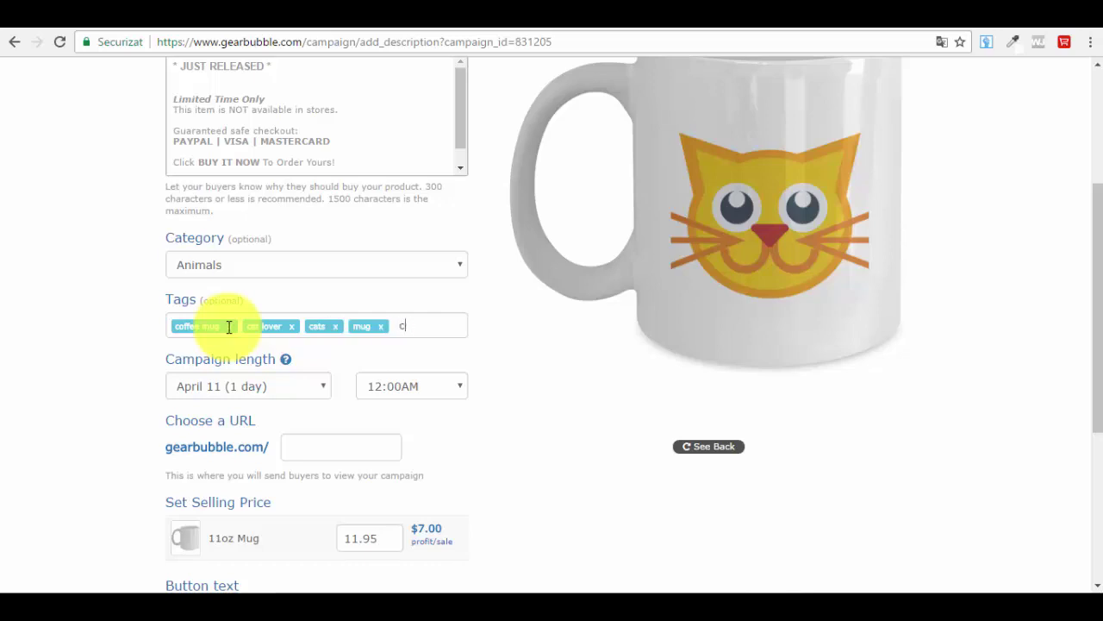
{"action": "type", "text": "store"}
{"action": "key", "text": "Return"}
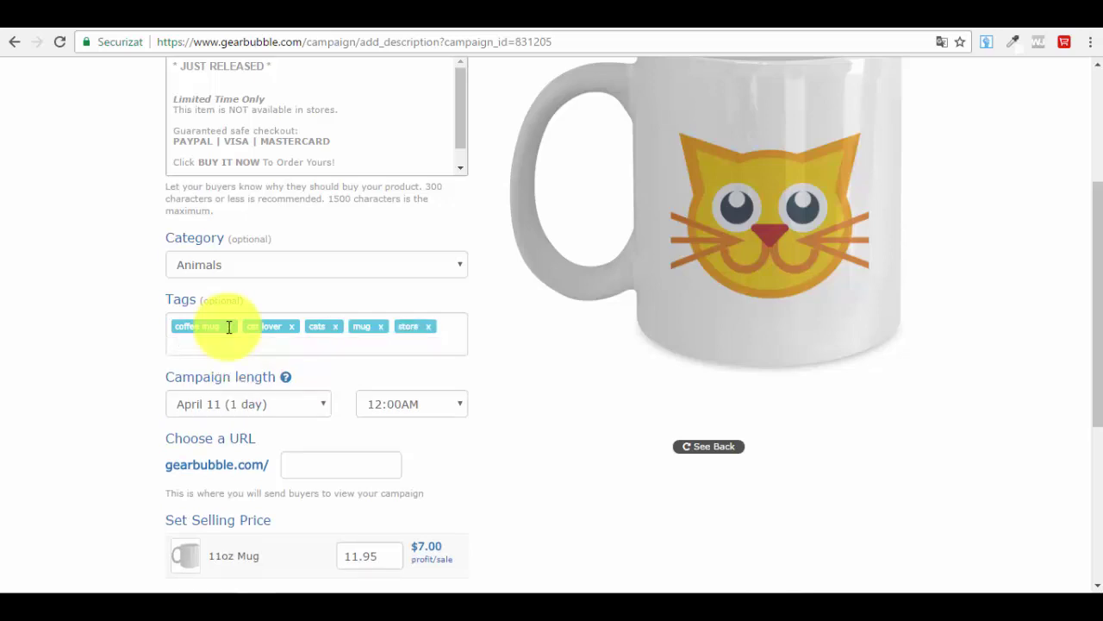
{"action": "type", "text": "funny"}
{"action": "key", "text": "Return"}
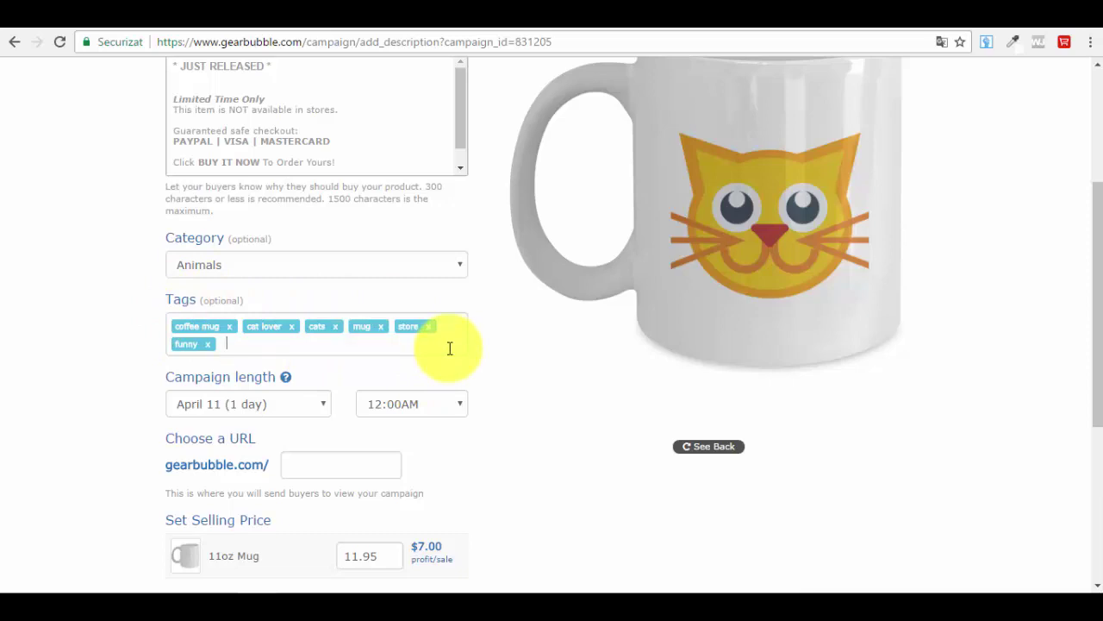
- Set the campaign length to April 15 (5 days), keeping the end time at 12:00AM
{"action": "scroll", "coordinate": [369, 369], "scroll_direction": "down", "scroll_amount": 2}
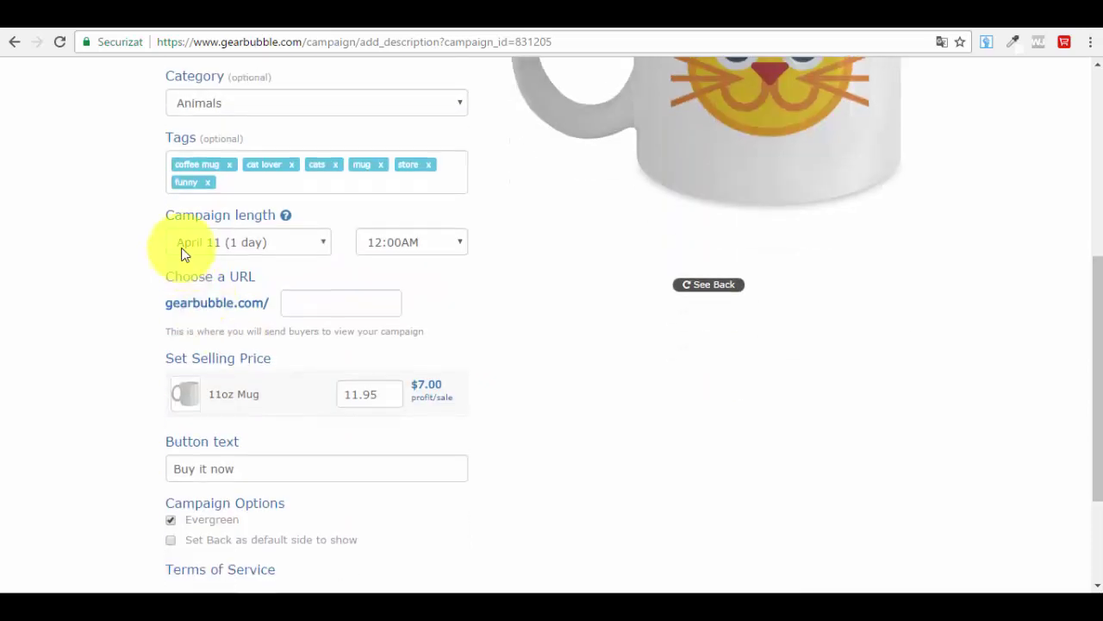
{"action": "left_click", "coordinate": [277, 243]}
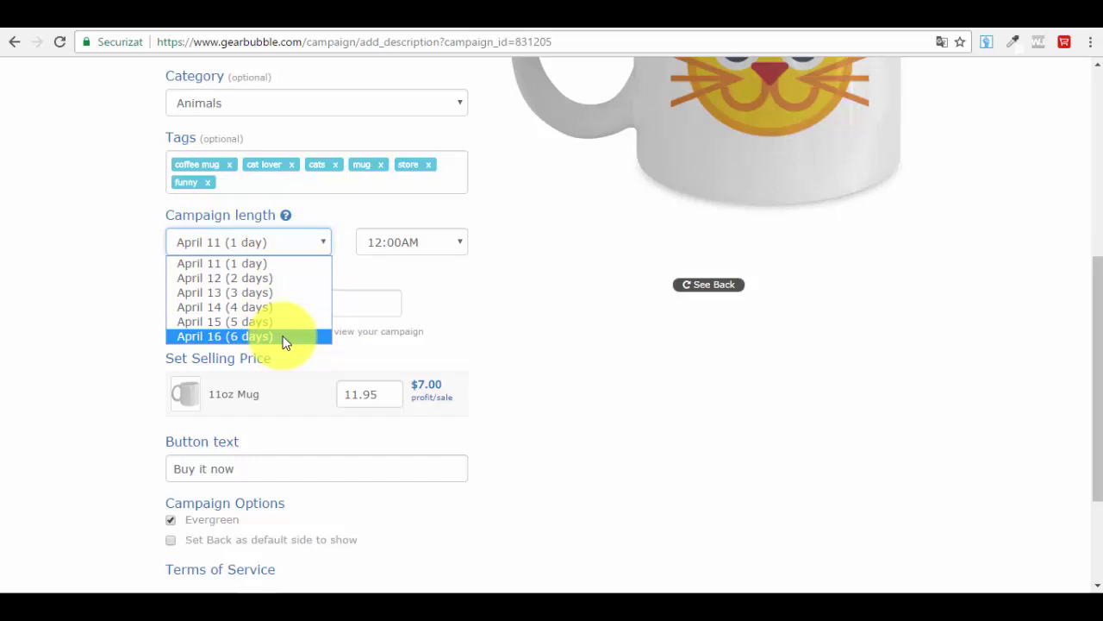
{"action": "left_click", "coordinate": [286, 338]}
{"action": "left_click", "coordinate": [271, 248]}
{"action": "left_click", "coordinate": [251, 321]}
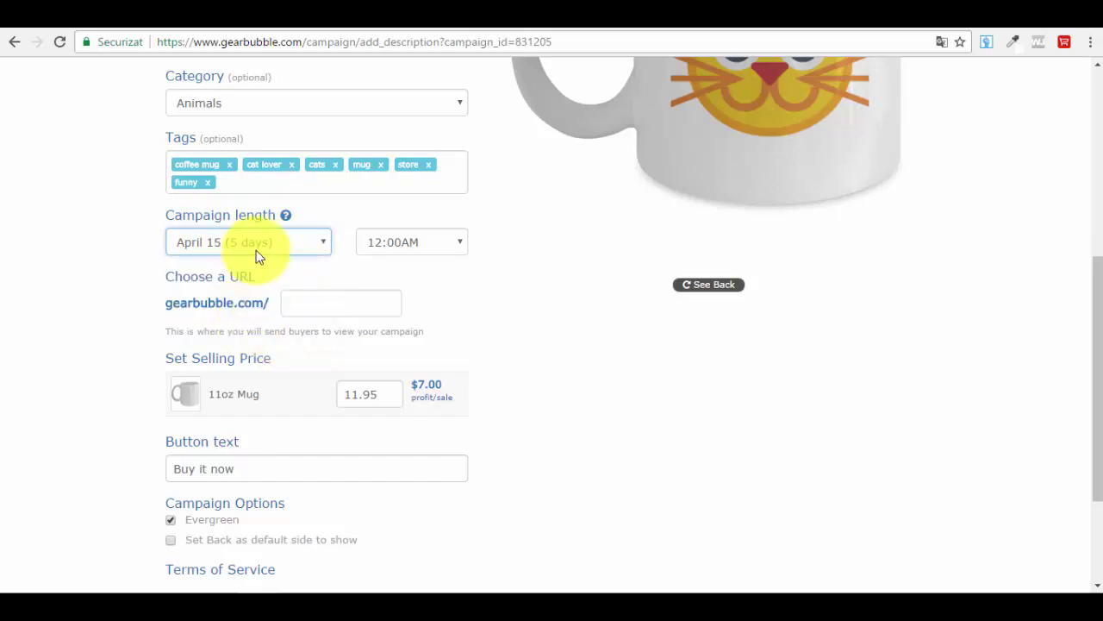
{"action": "left_click", "coordinate": [409, 244]}
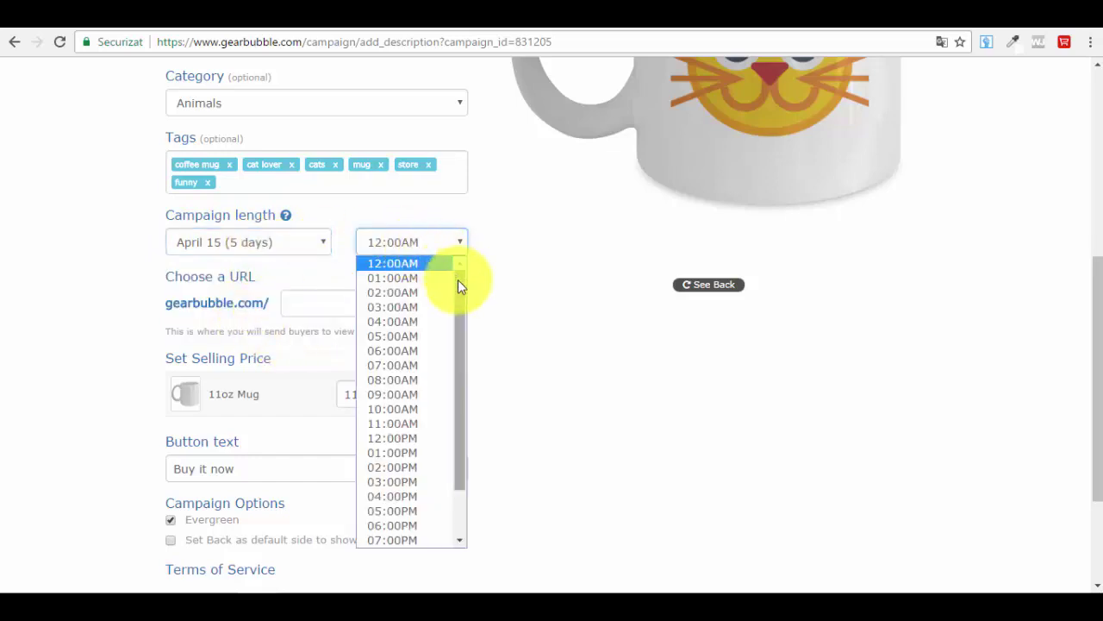
{"action": "left_click", "coordinate": [603, 359]}
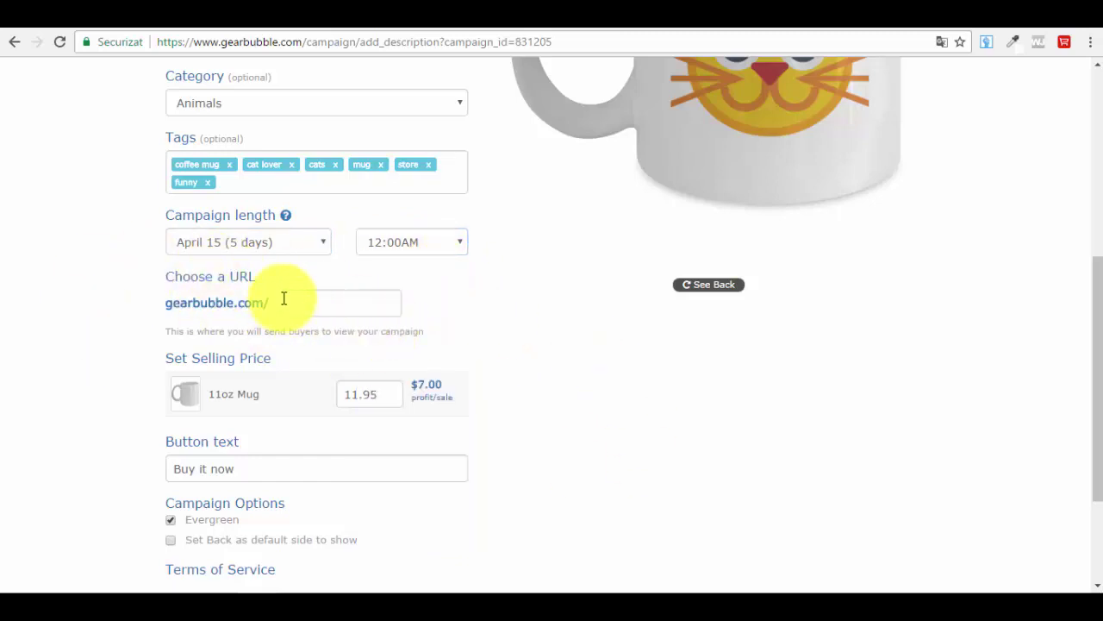
- Set the campaign's gearbubble.com URL ending to "funnyat"
{"action": "left_click", "coordinate": [320, 301]}
{"action": "type", "text": "fun"}
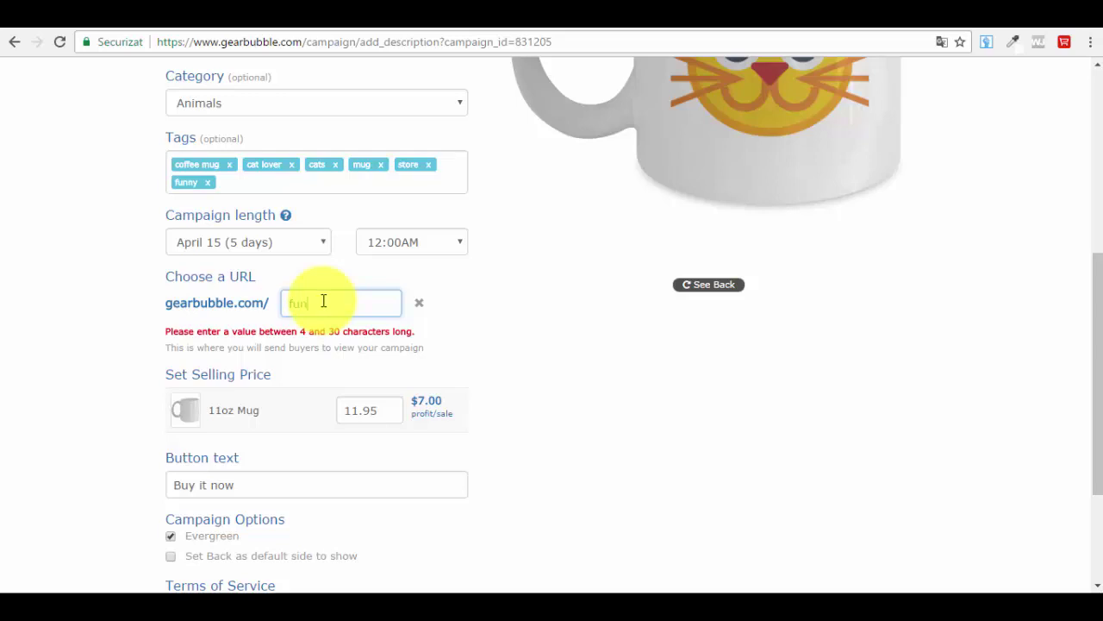
{"action": "type", "text": "ny"}
{"action": "type", "text": "cat"}
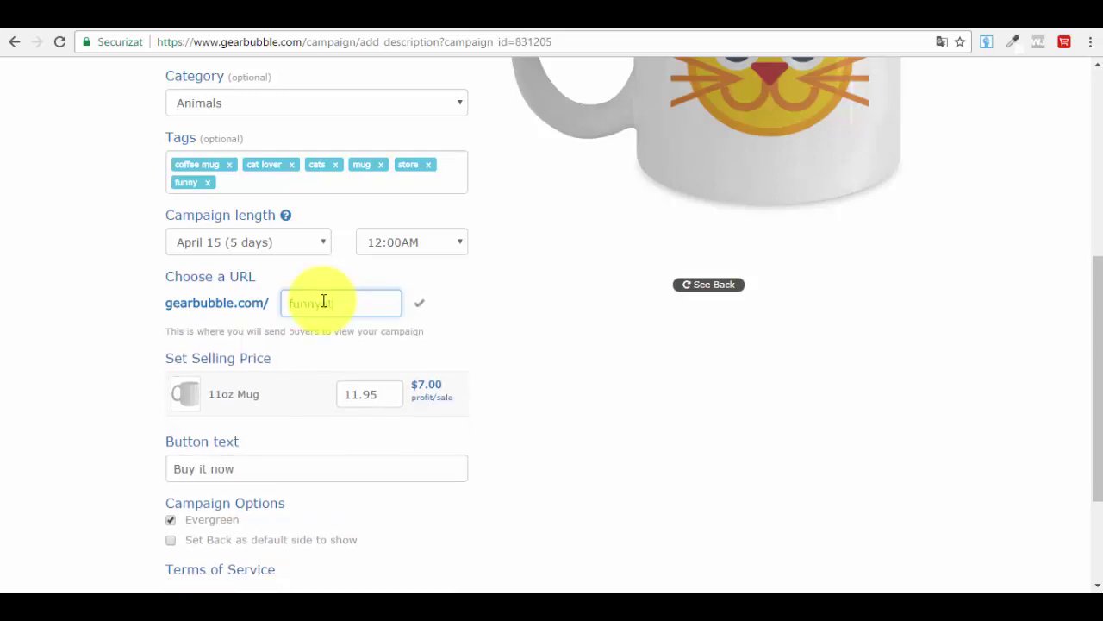
{"action": "left_click", "coordinate": [505, 351]}
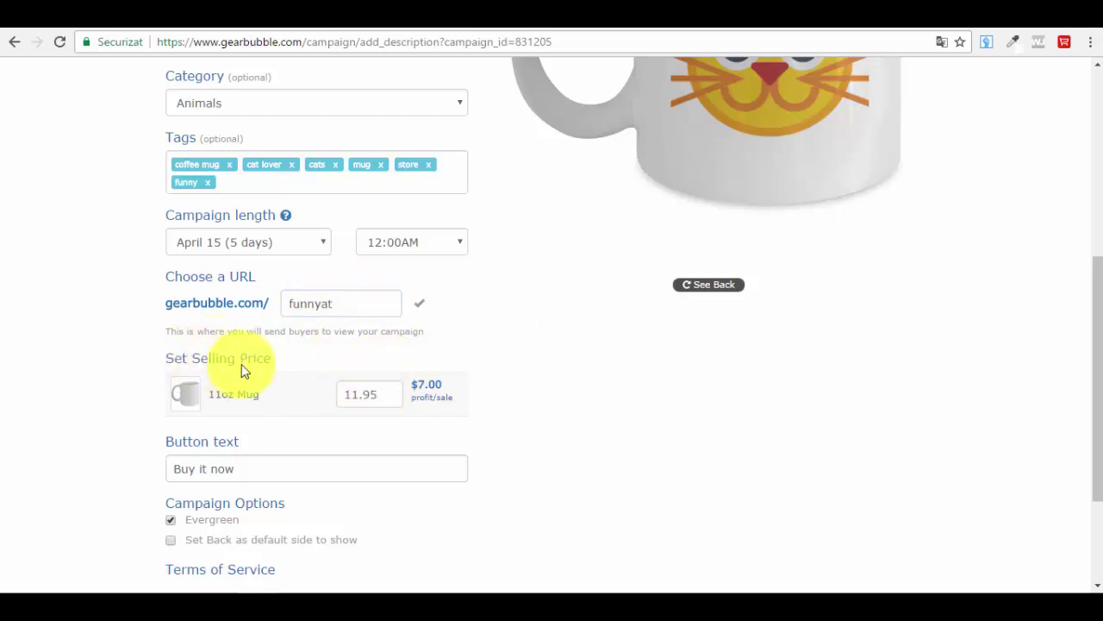
- Keep the "Buy it now" button text and the Evergreen option, and accept the terms of service
{"action": "scroll", "coordinate": [393, 372], "scroll_direction": "down", "scroll_amount": 1}
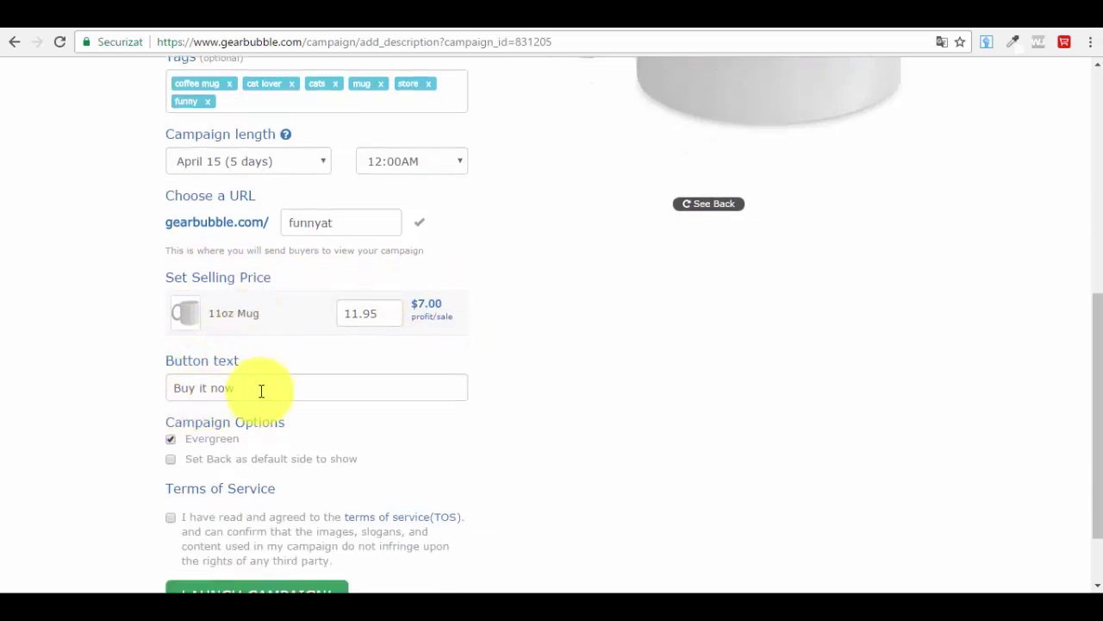
{"action": "scroll", "coordinate": [211, 394], "scroll_direction": "down", "scroll_amount": 1}
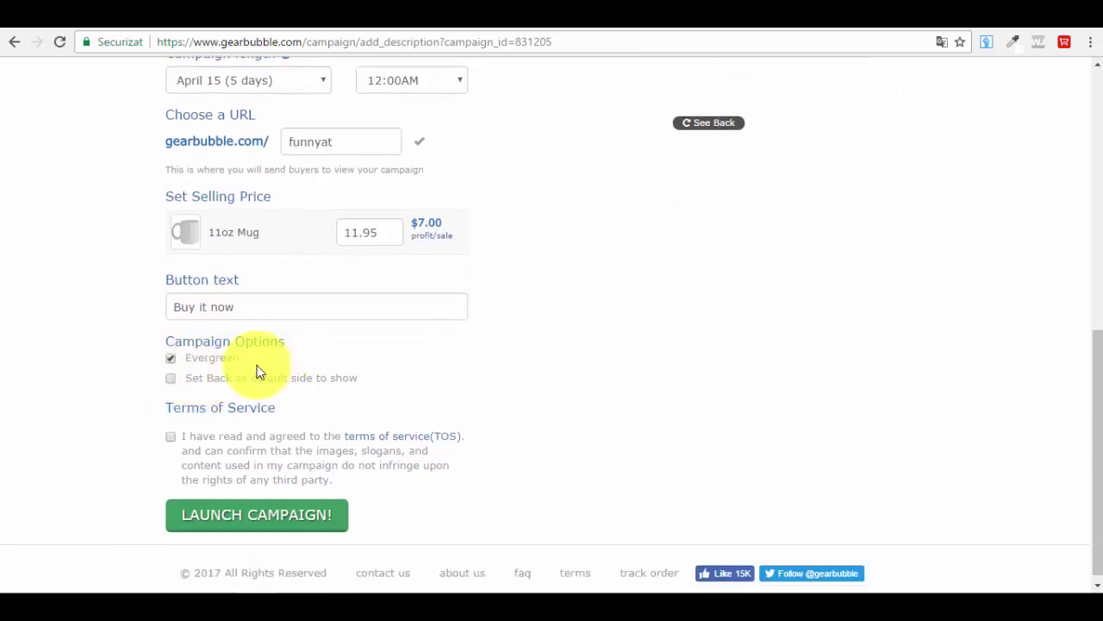
{"action": "scroll", "coordinate": [259, 353], "scroll_direction": "up", "scroll_amount": 2}
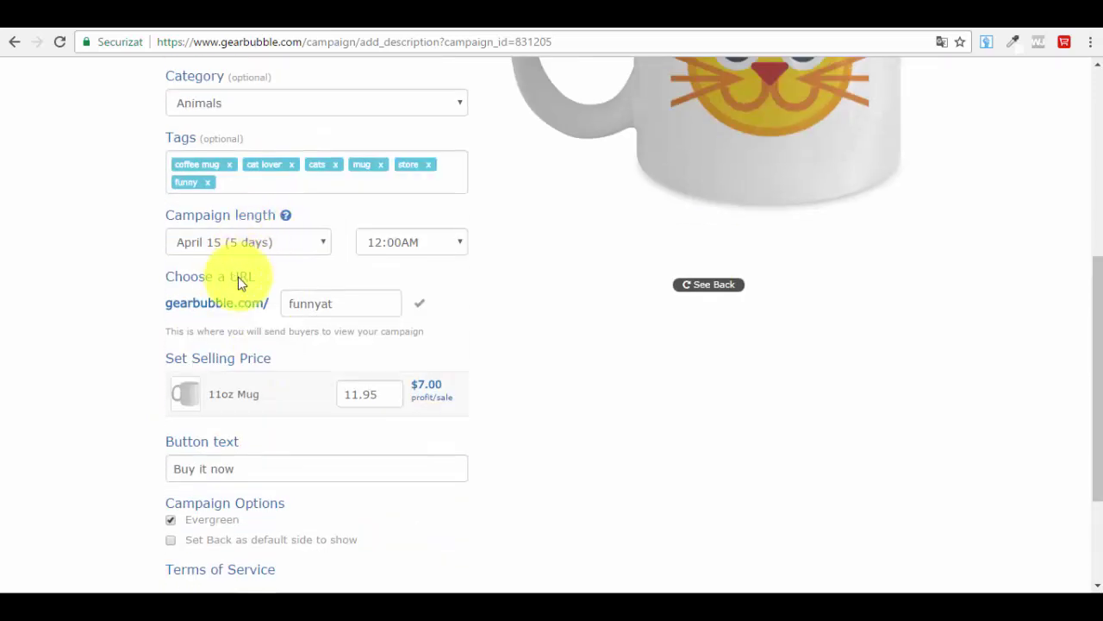
{"action": "scroll", "coordinate": [239, 238], "scroll_direction": "down", "scroll_amount": 2}
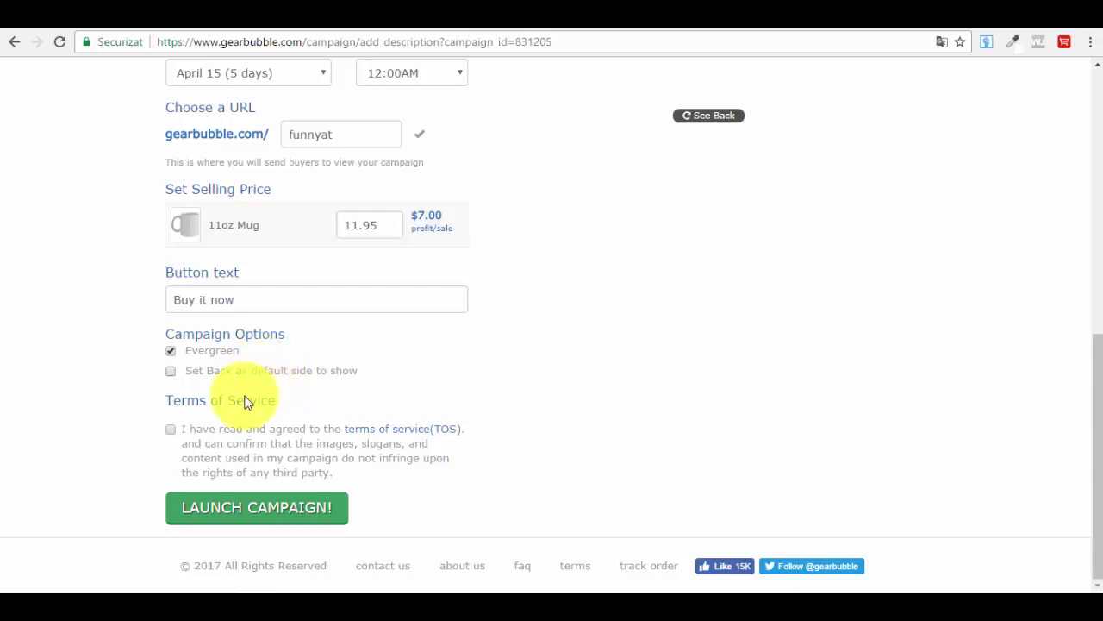
{"action": "left_click", "coordinate": [176, 375]}
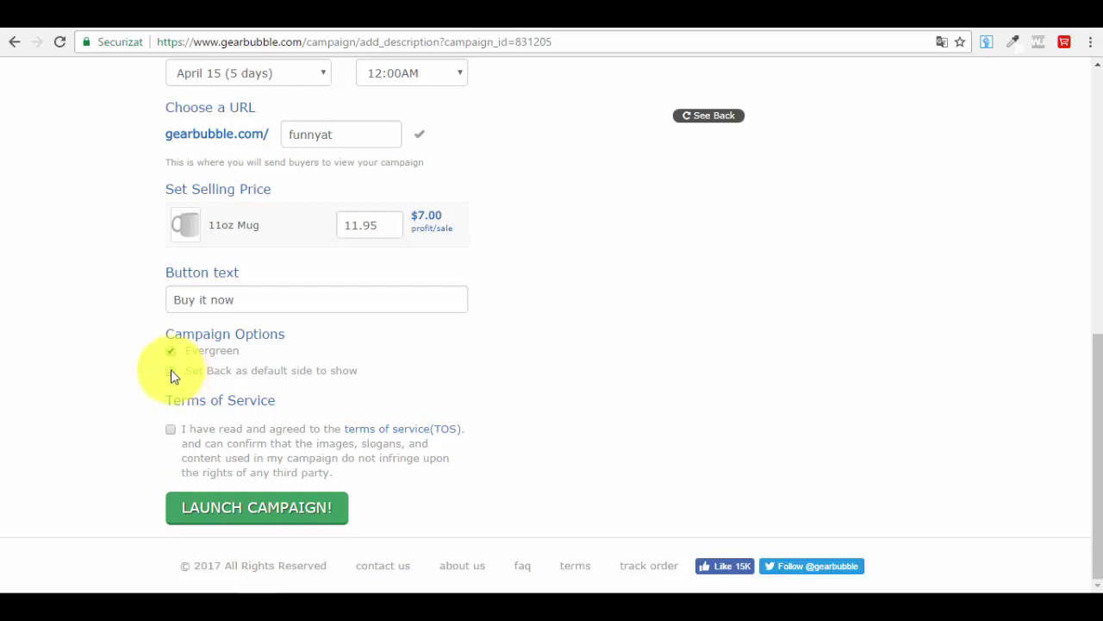
{"action": "scroll", "coordinate": [224, 388], "scroll_direction": "up", "scroll_amount": 1}
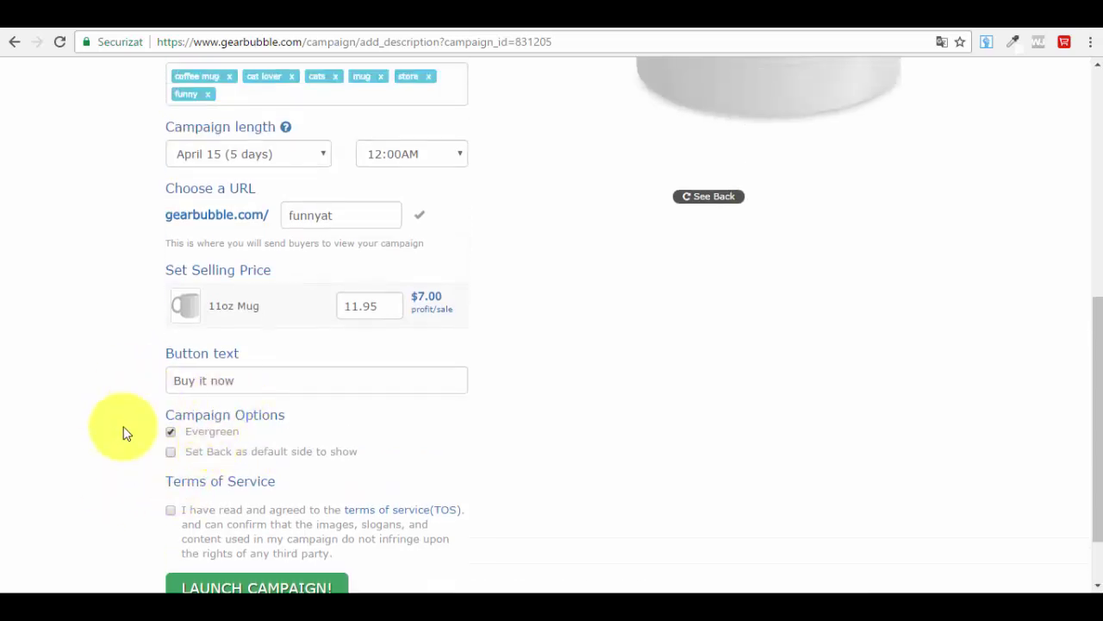
{"action": "scroll", "coordinate": [288, 431], "scroll_direction": "down", "scroll_amount": 1}
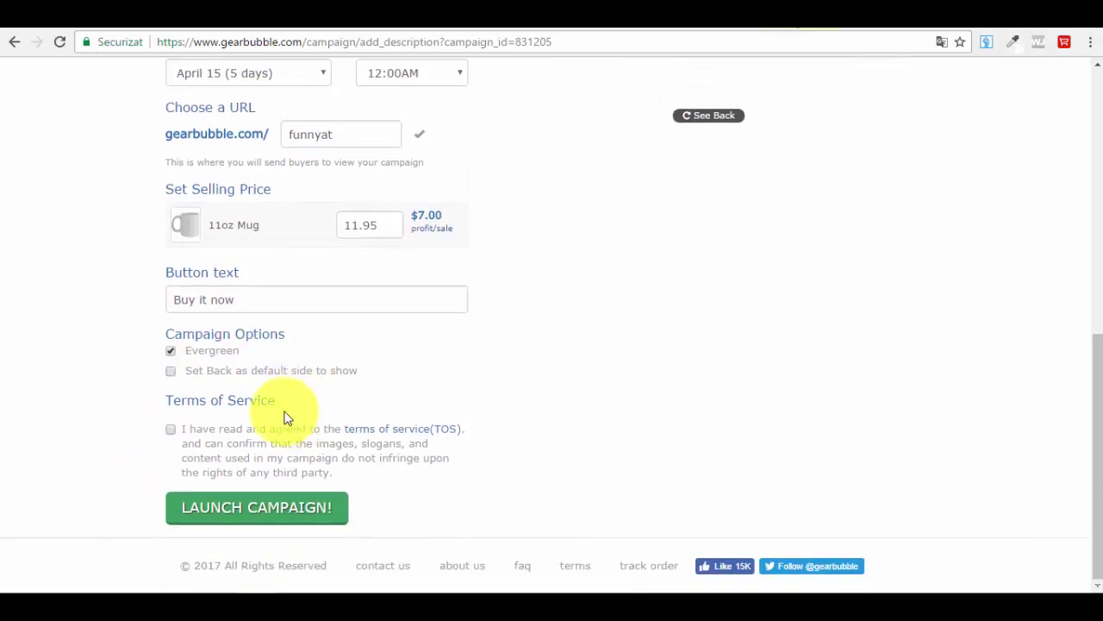
{"action": "left_click", "coordinate": [170, 430]}
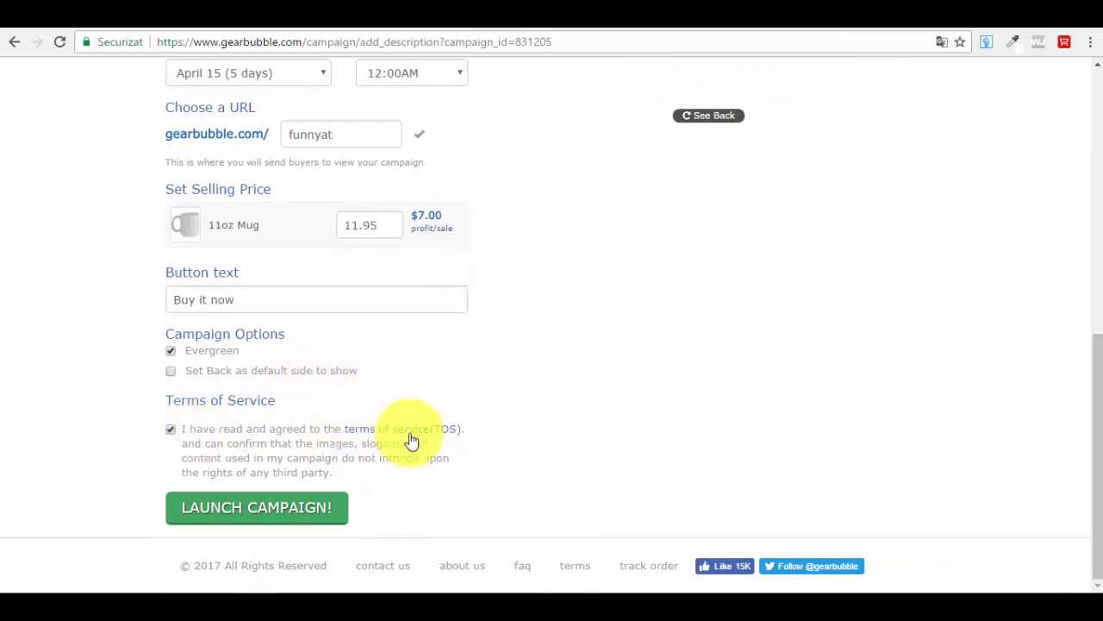
- Review the completed campaign form from title to terms of service and launch the campaign
{"action": "scroll", "coordinate": [475, 345], "scroll_direction": "up", "scroll_amount": 1}
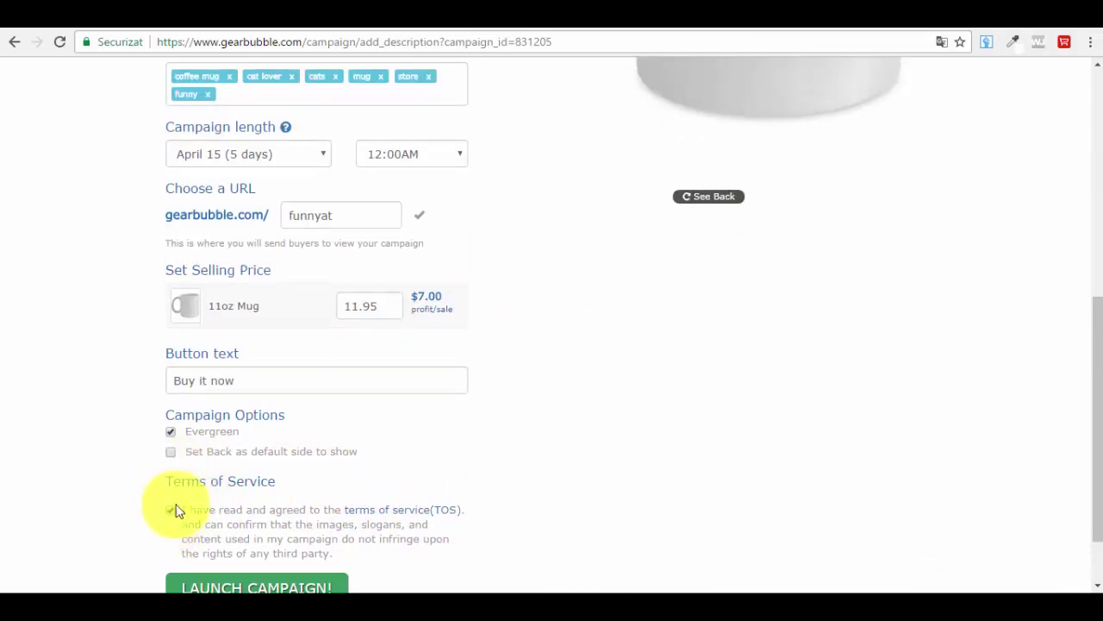
{"action": "scroll", "coordinate": [356, 513], "scroll_direction": "up", "scroll_amount": 1}
{"action": "scroll", "coordinate": [354, 509], "scroll_direction": "up", "scroll_amount": 5}
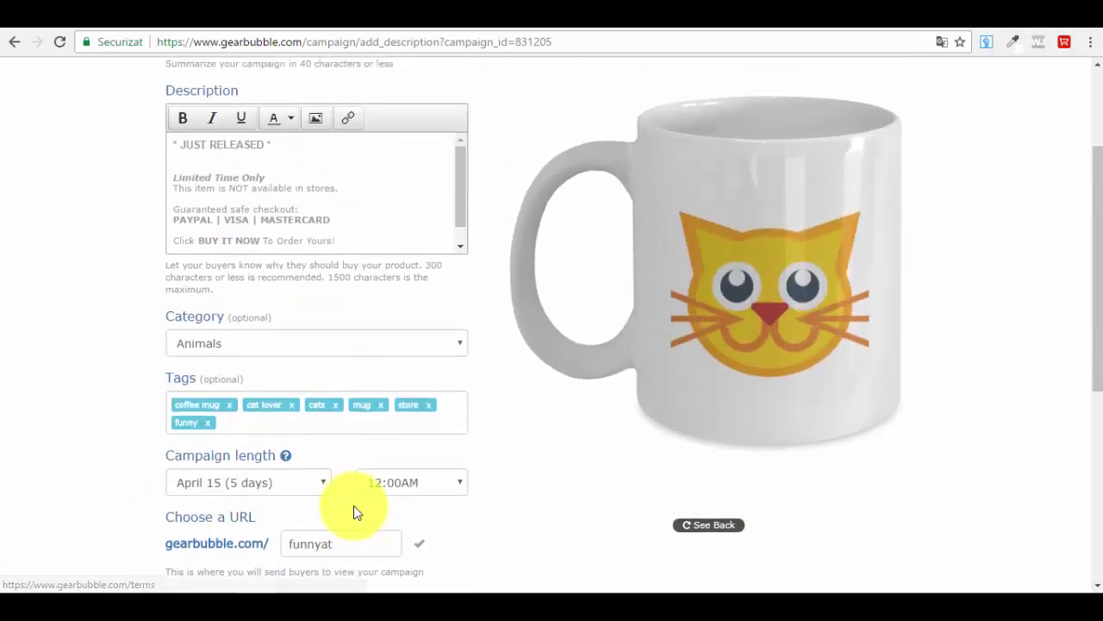
{"action": "scroll", "coordinate": [543, 387], "scroll_direction": "down", "scroll_amount": 6}
{"action": "scroll", "coordinate": [539, 380], "scroll_direction": "up", "scroll_amount": 8}
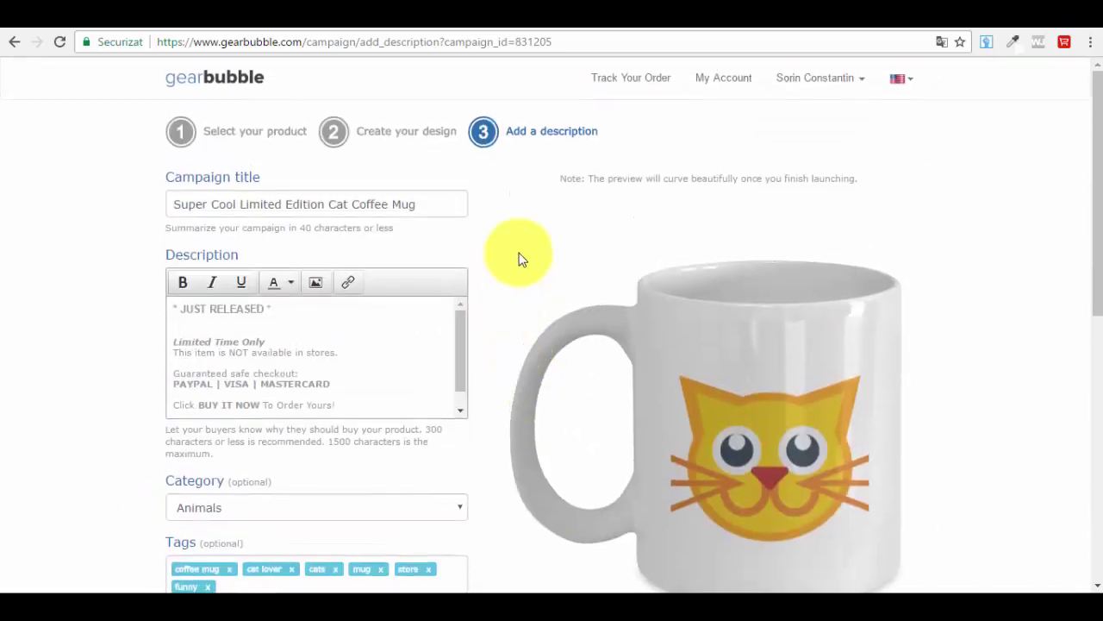
{"action": "scroll", "coordinate": [509, 350], "scroll_direction": "down", "scroll_amount": 3}
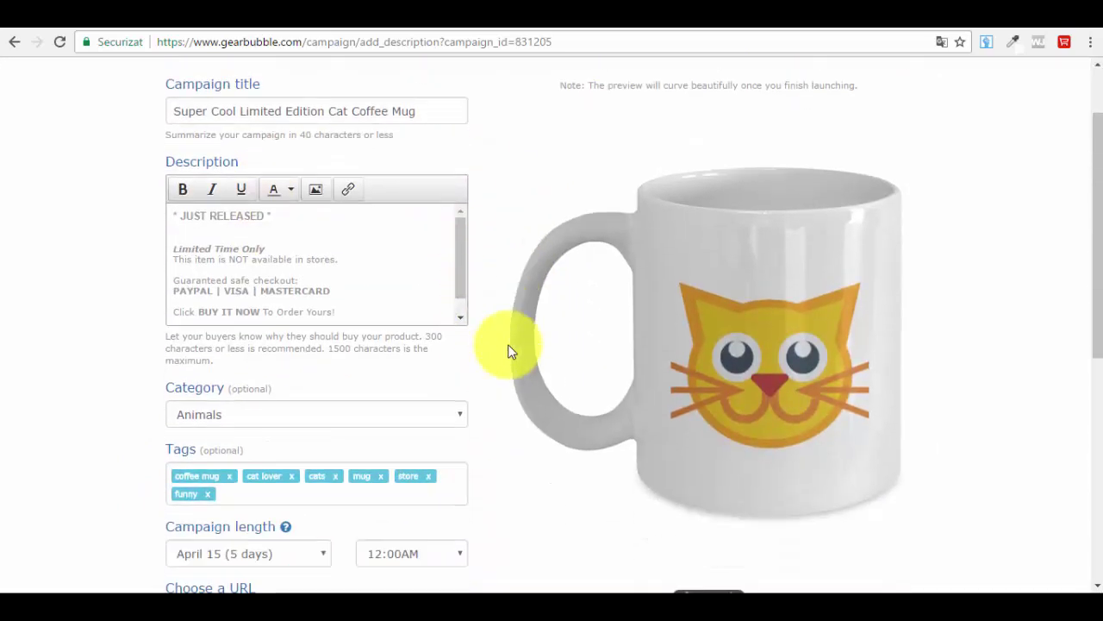
{"action": "scroll", "coordinate": [537, 332], "scroll_direction": "up", "scroll_amount": 3}
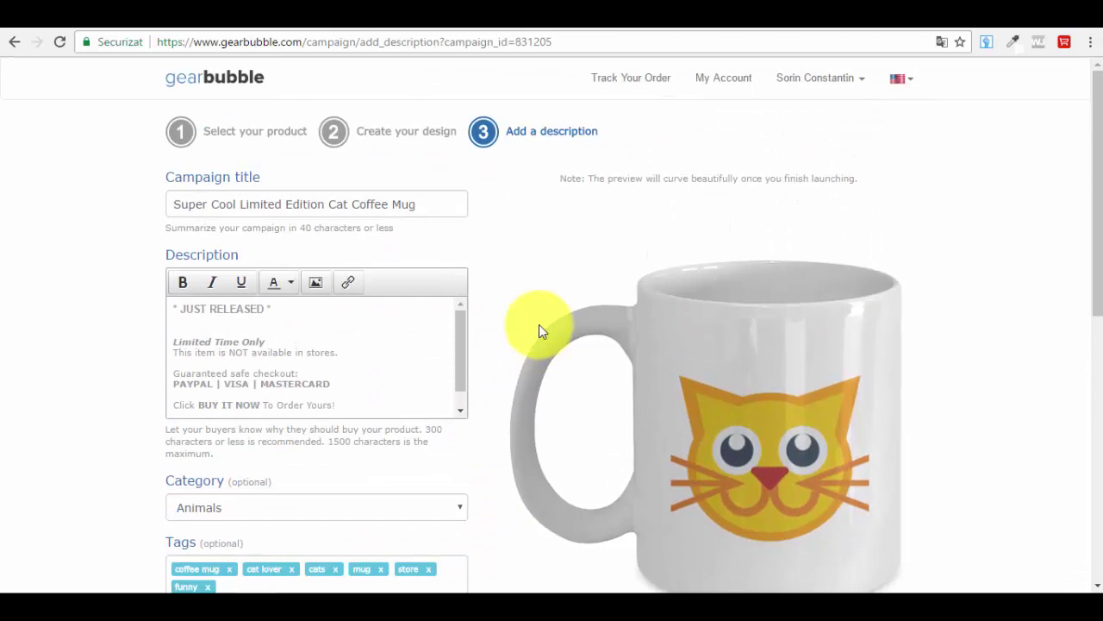
{"action": "scroll", "coordinate": [539, 324], "scroll_direction": "down", "scroll_amount": 7}
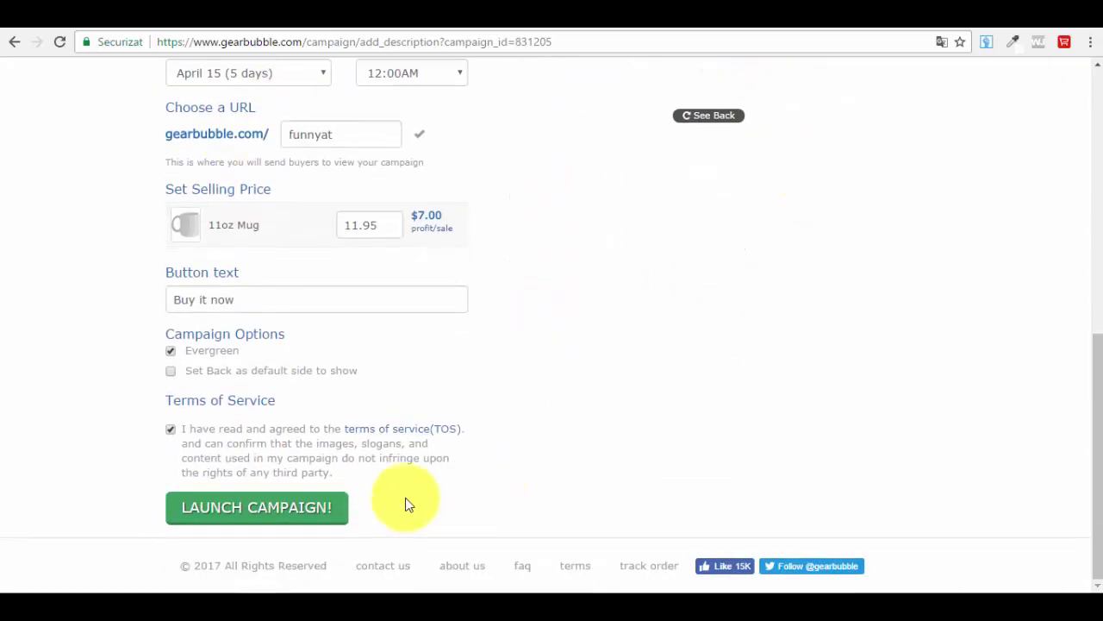
{"action": "left_click", "coordinate": [248, 521]}
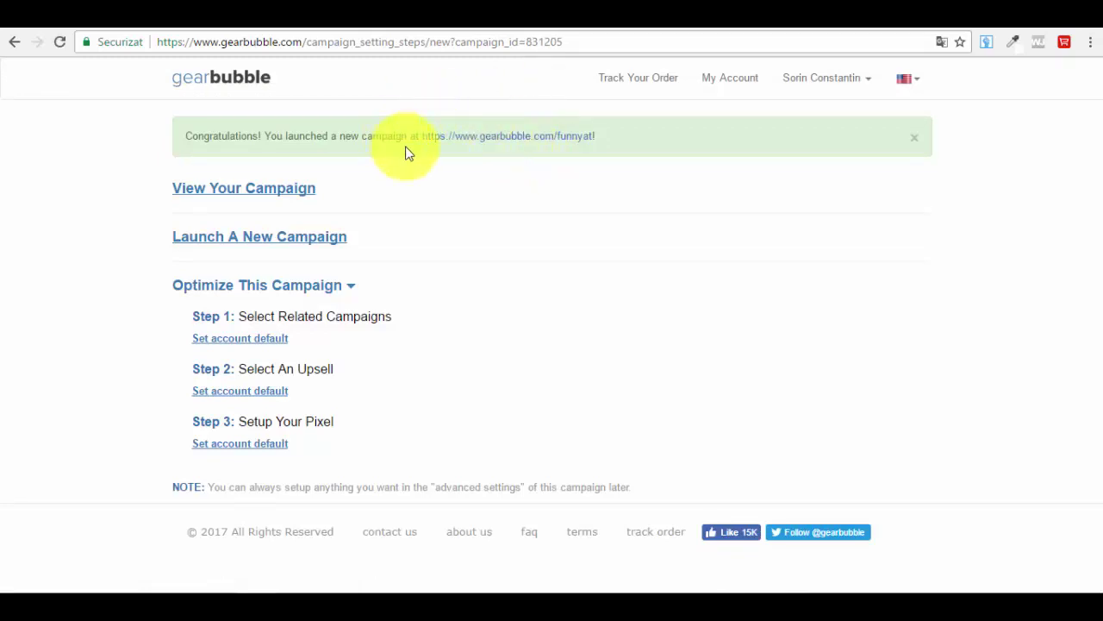
- Open the launched campaign's public page at gearbubble.com/funnyat and look over the mug listing
{"action": "left_click", "coordinate": [575, 144]}
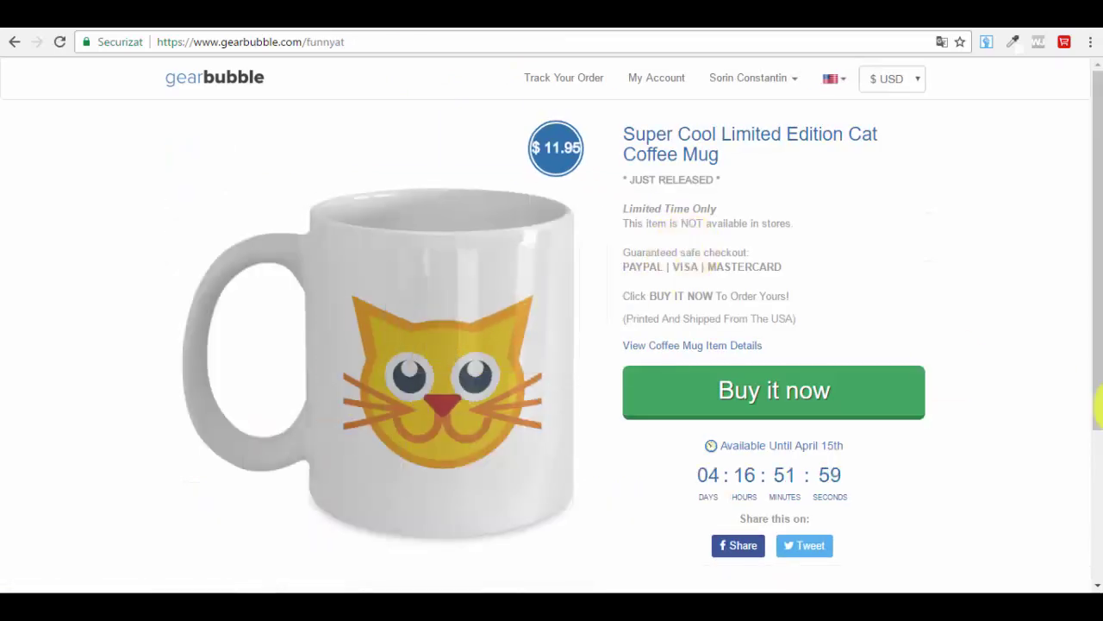
{"action": "scroll", "coordinate": [1008, 397], "scroll_direction": "down", "scroll_amount": 2}
{"action": "scroll", "coordinate": [1004, 388], "scroll_direction": "up", "scroll_amount": 2}
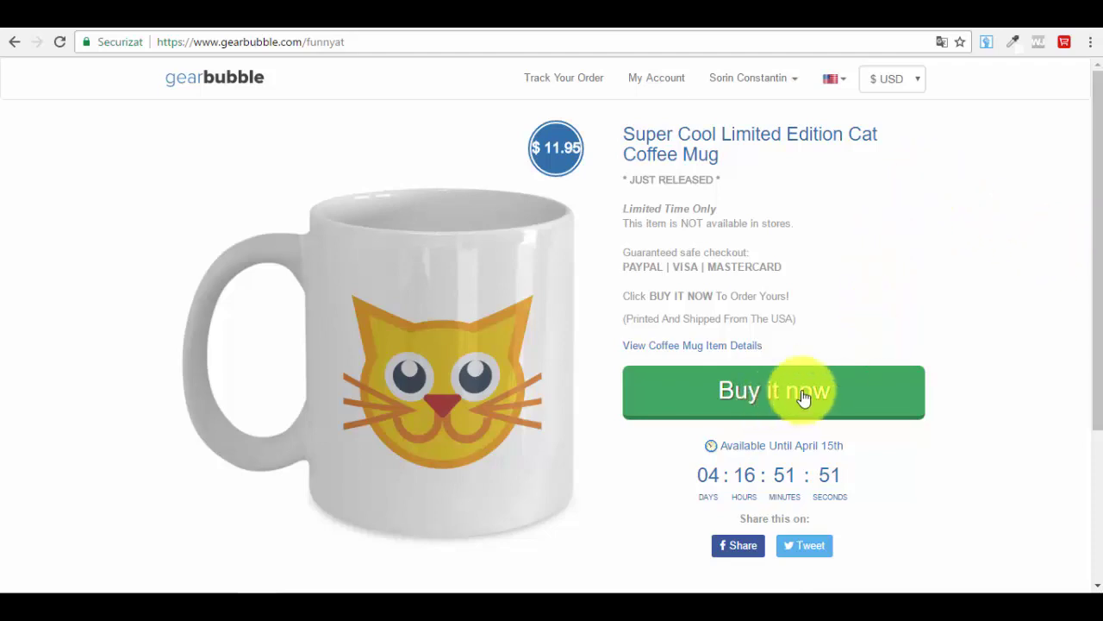
- Examine the live cat mug listing and select its full public address, gearbubble.com/funnyat
{"action": "scroll", "coordinate": [803, 396], "scroll_direction": "down", "scroll_amount": 1}
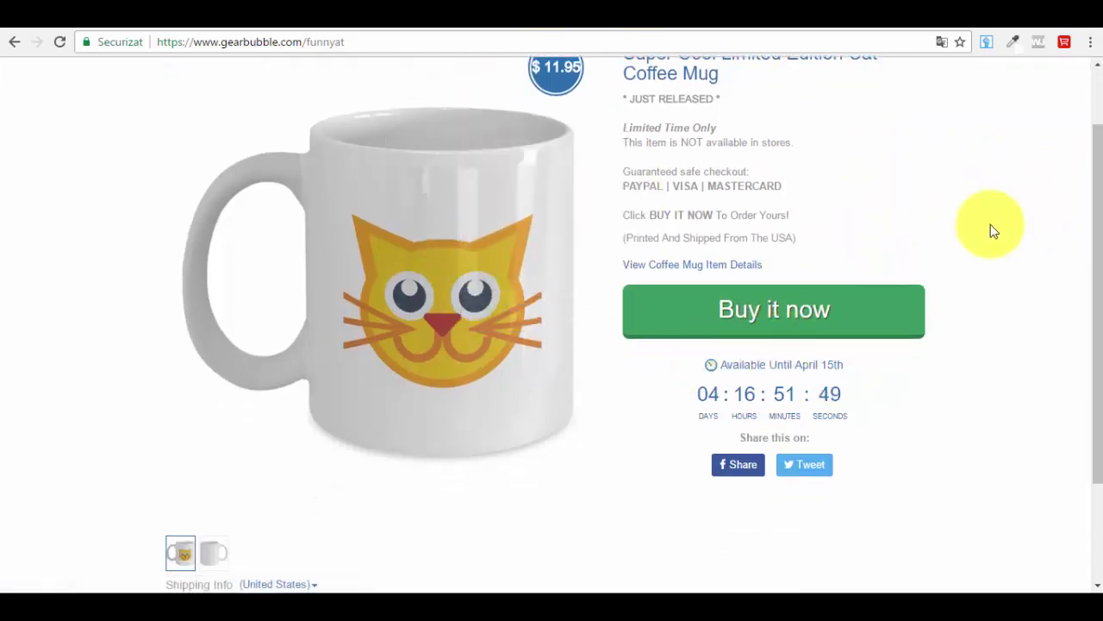
{"action": "scroll", "coordinate": [991, 228], "scroll_direction": "up", "scroll_amount": 1}
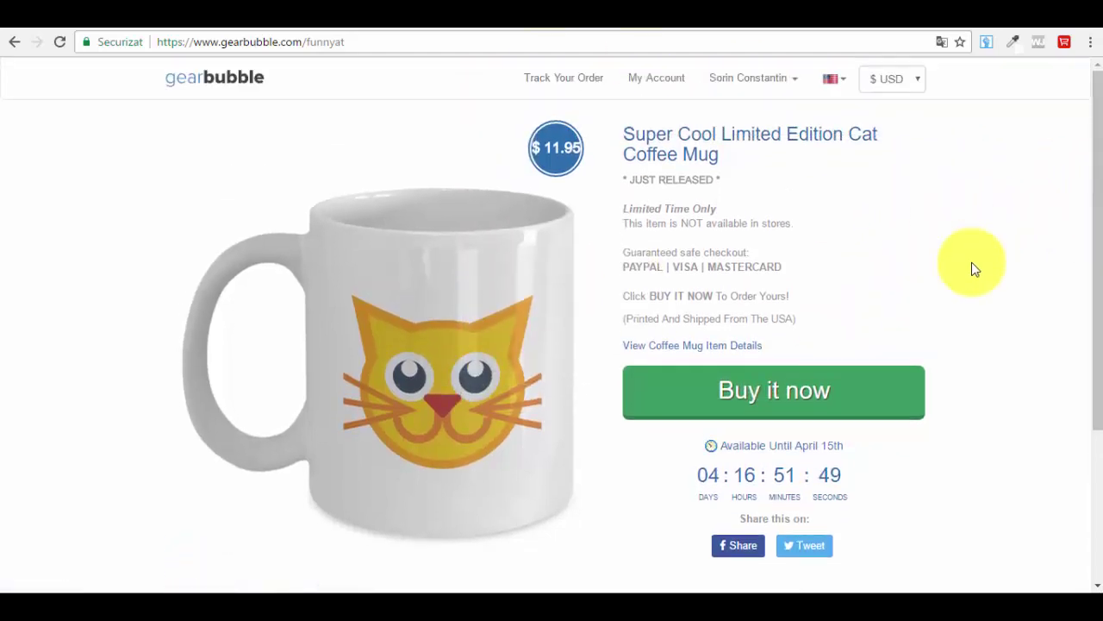
{"action": "left_click", "coordinate": [389, 39]}
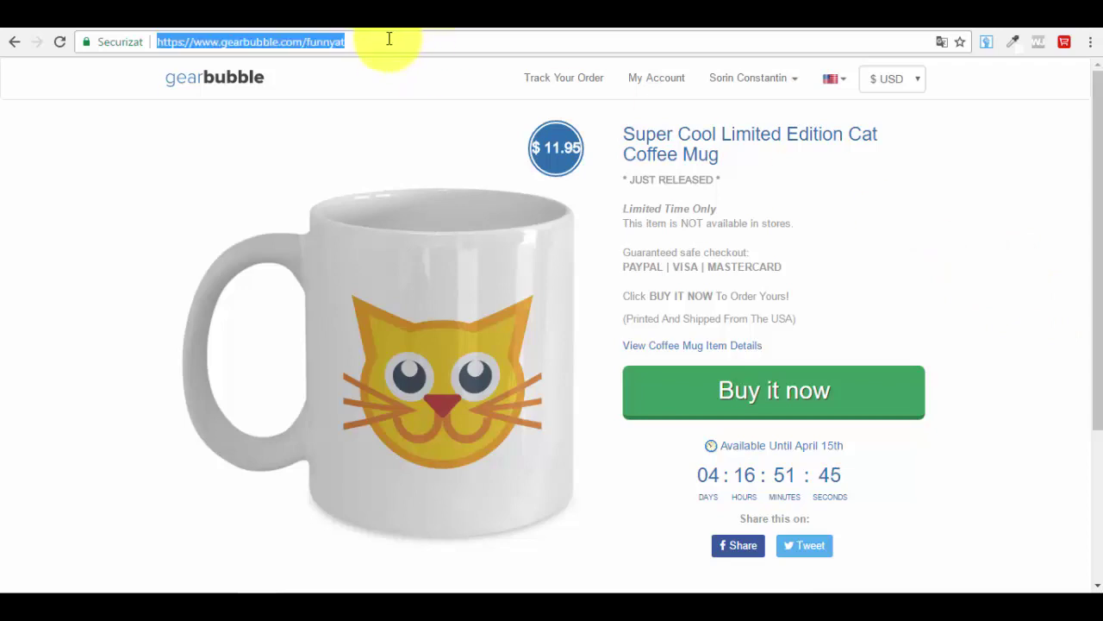
{"action": "right_click", "coordinate": [388, 39]}
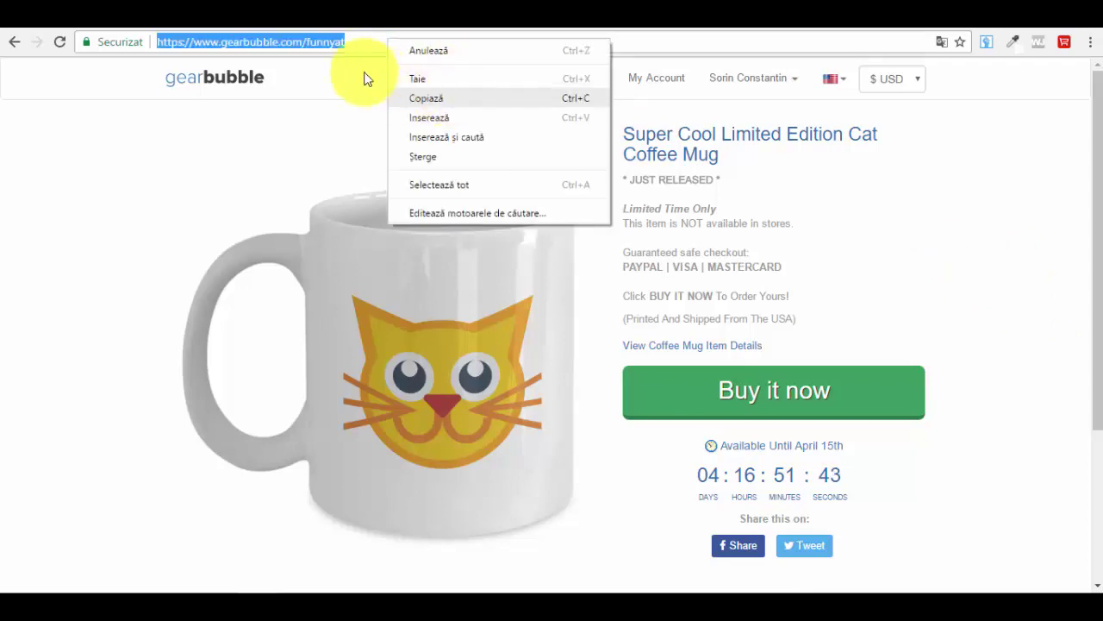
{"action": "left_click", "coordinate": [333, 47]}
{"action": "left_click", "coordinate": [333, 47]}
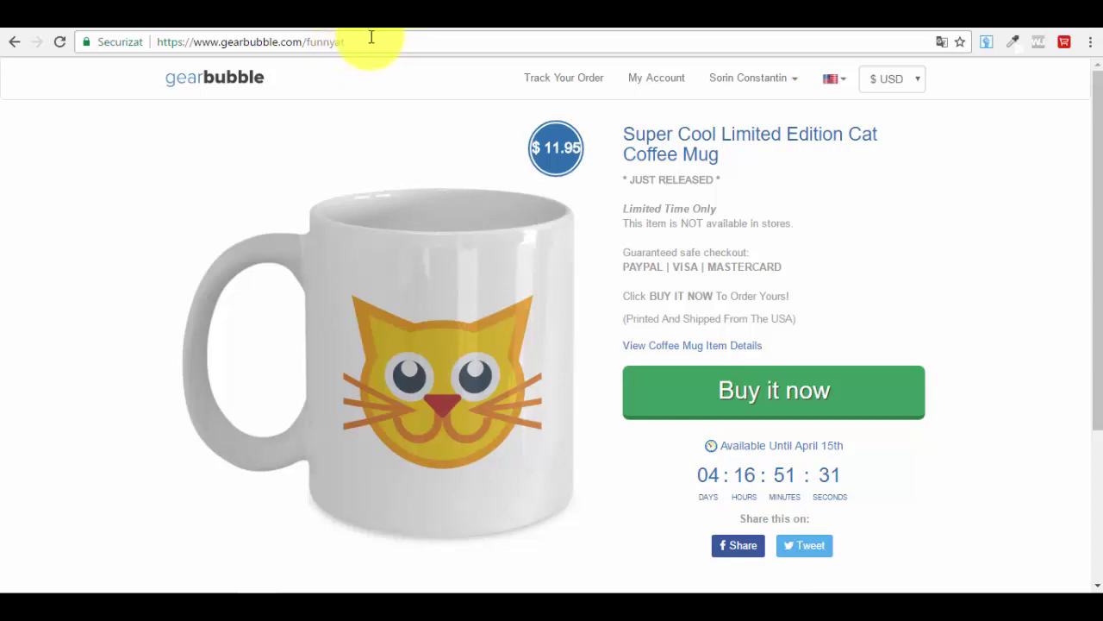
{"action": "left_click_drag", "start_coordinate": [371, 37], "coordinate": [82, 38]}
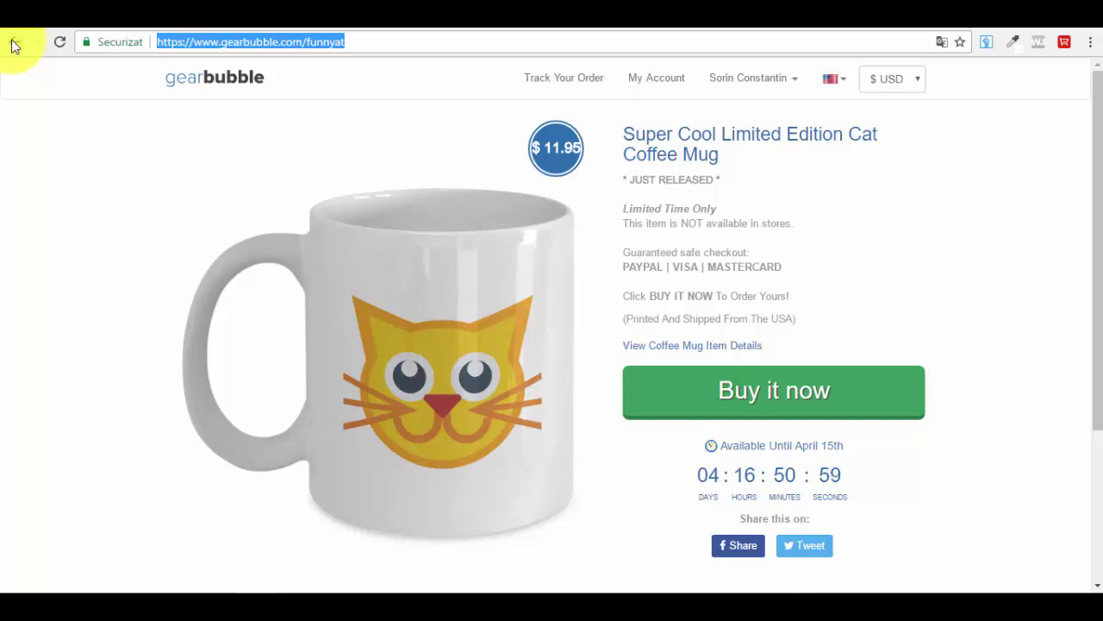
- Go back from the public mug listing to the page with the campaign's viewing, relaunch and optimization options
{"action": "left_click", "coordinate": [12, 43]}
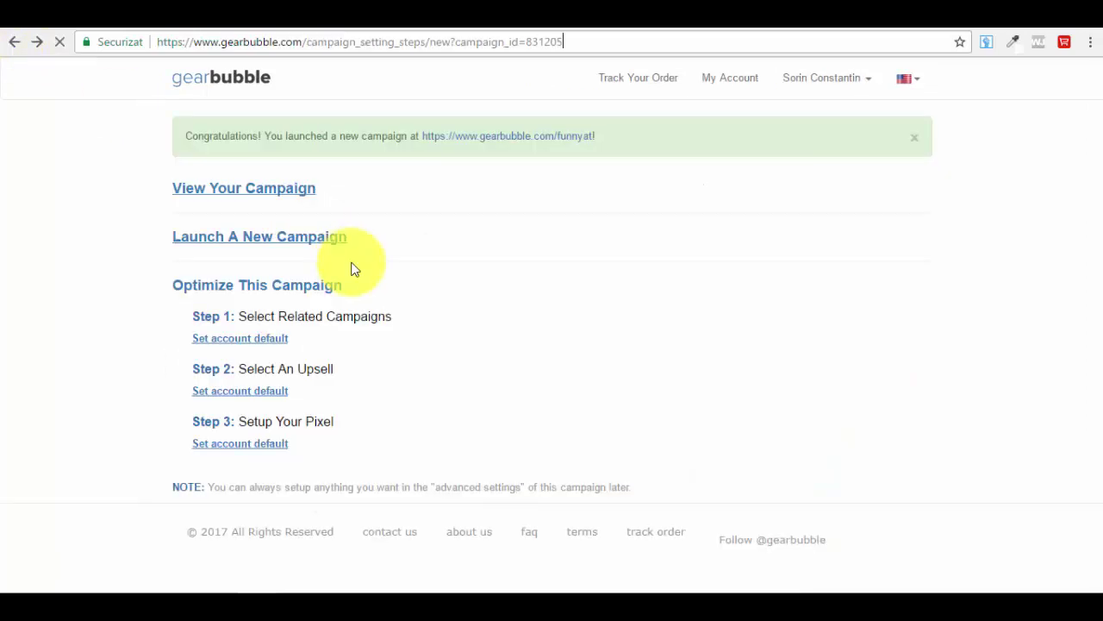